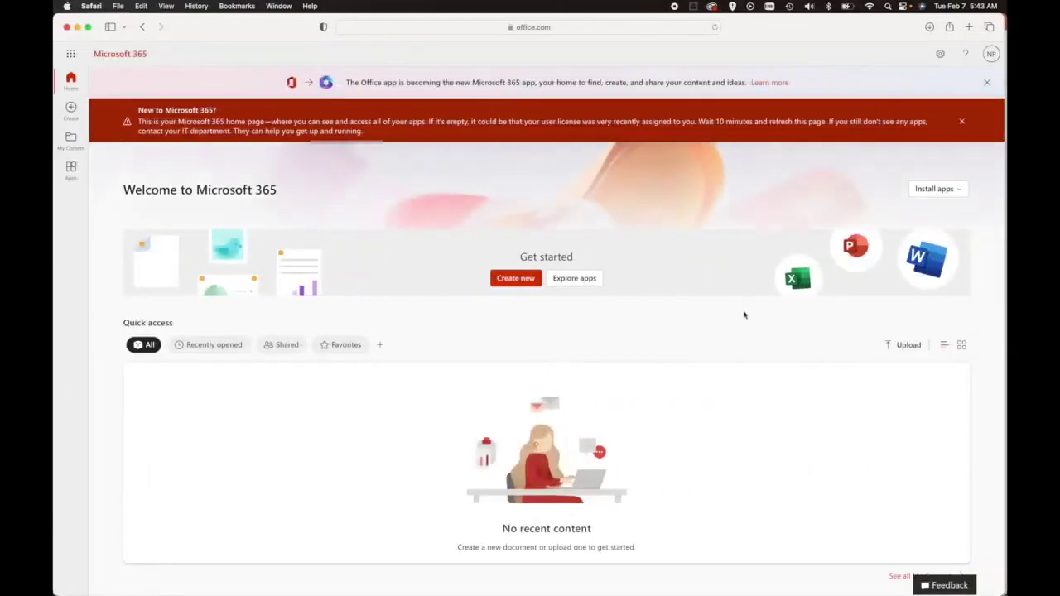
Open the Security info page of the signed-in Microsoft 365 account.
click(990, 56)
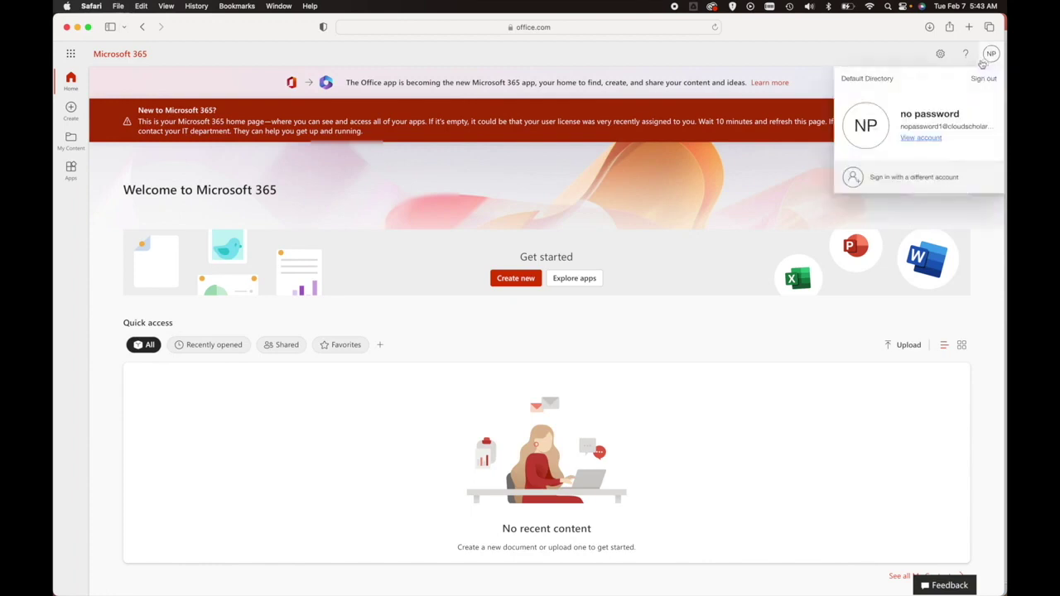
click(920, 138)
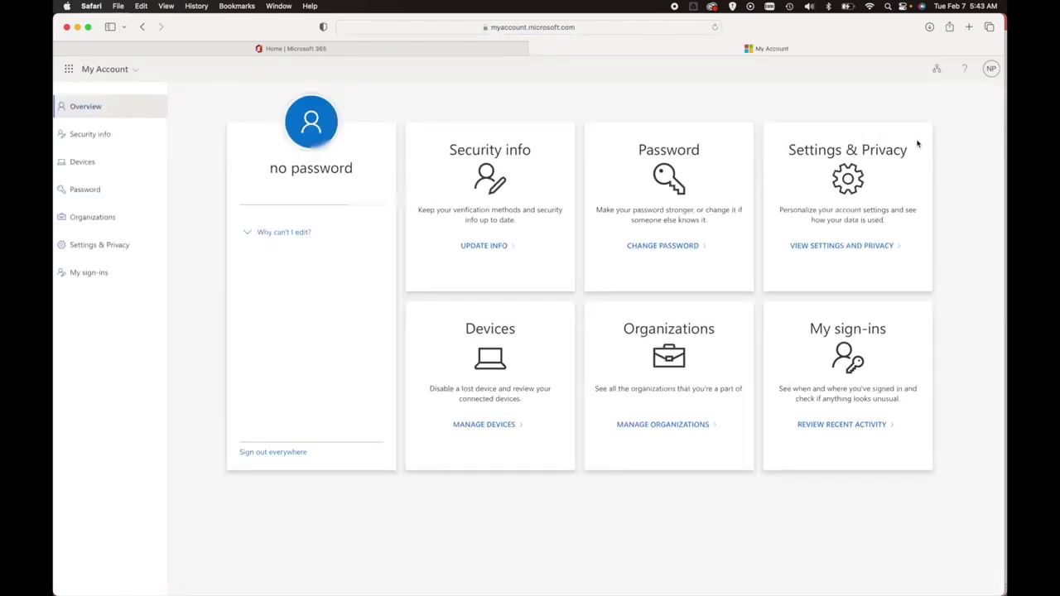
click(501, 246)
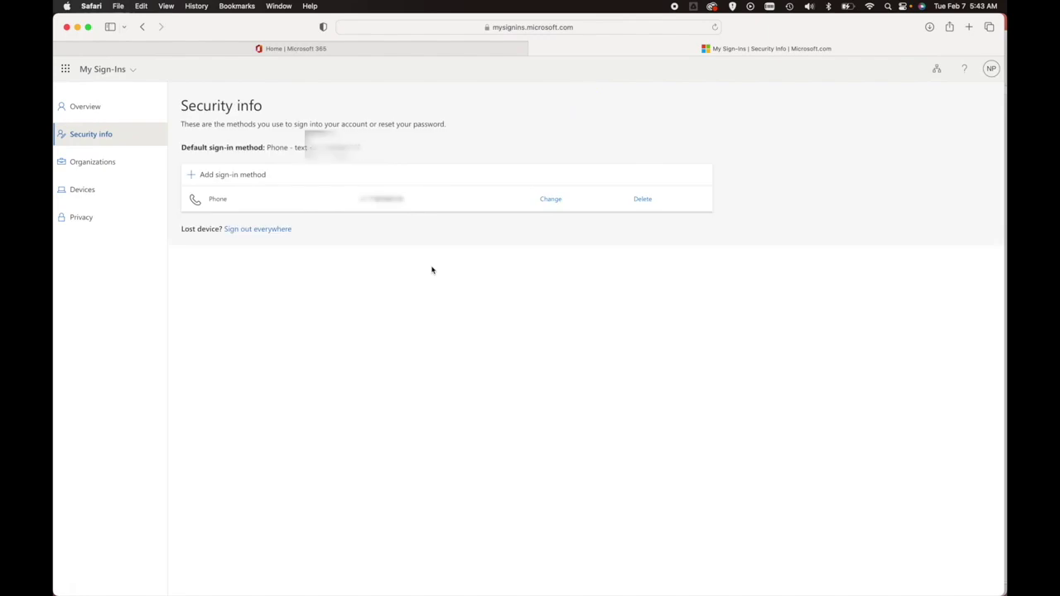
Add a security key as a new sign-in method and choose USB device as its type.
click(258, 175)
click(489, 340)
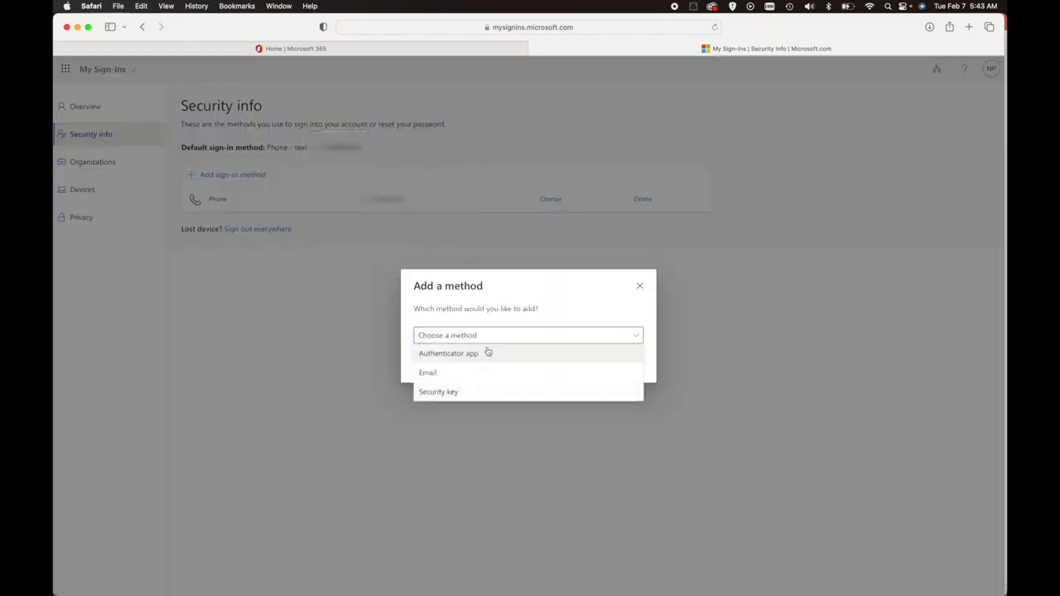
click(467, 392)
click(613, 370)
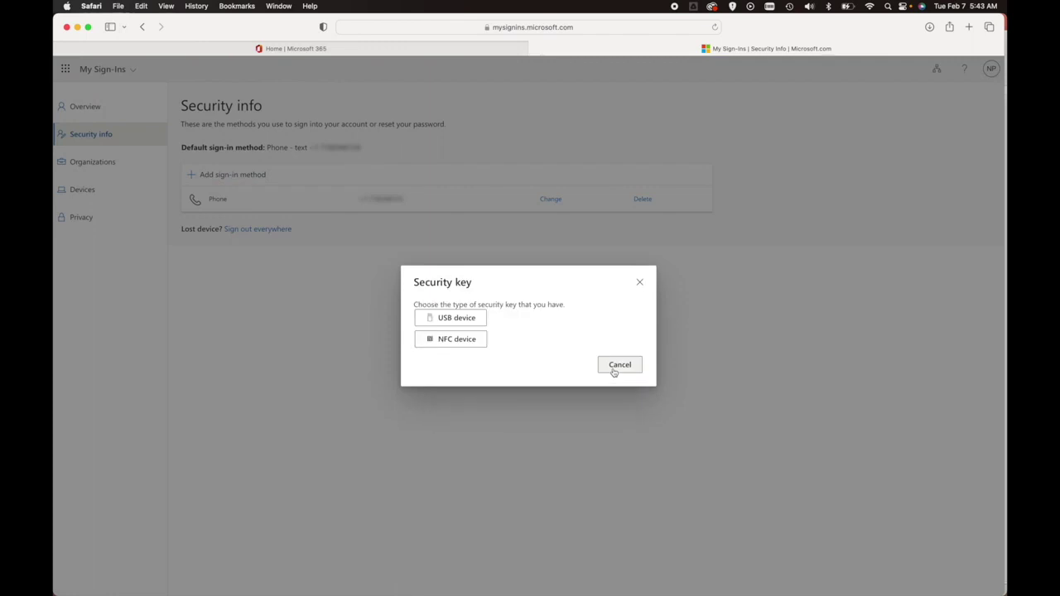
click(454, 322)
click(618, 369)
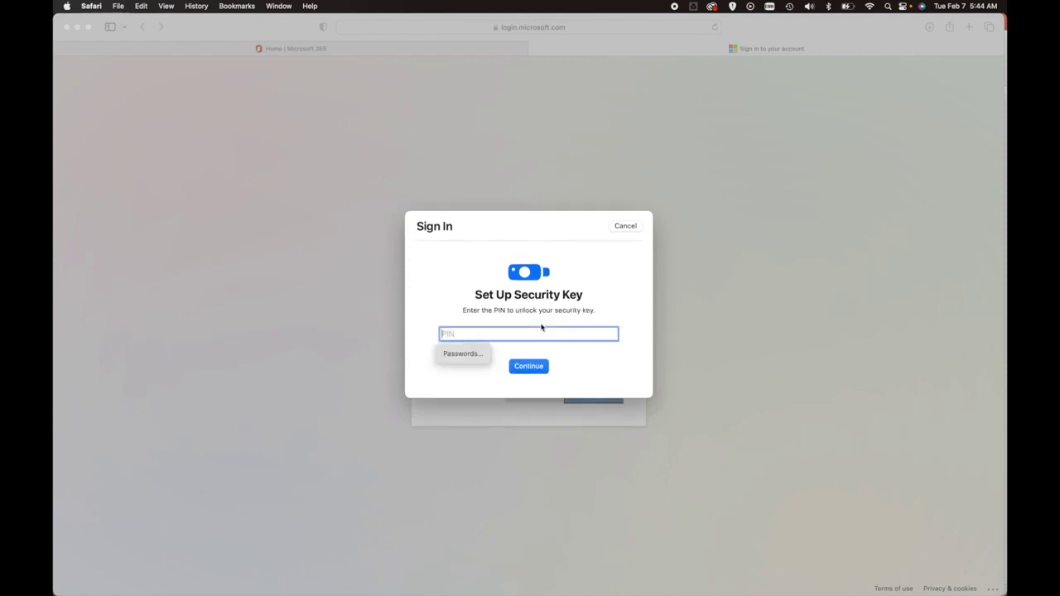
Unlock the security key with its PIN, name it key1 and finish the registration.
text(•)
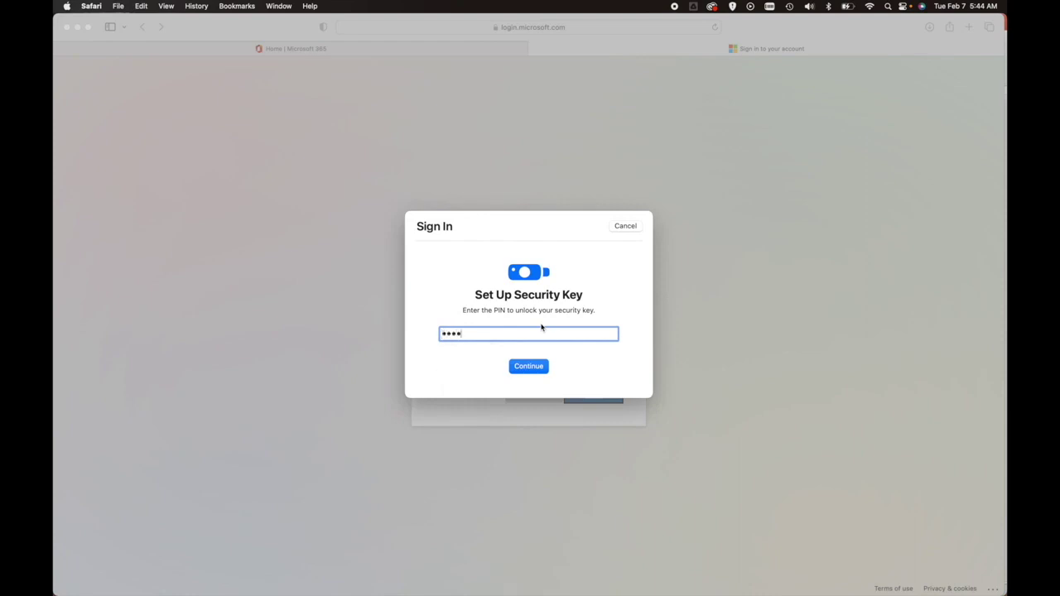
click(531, 366)
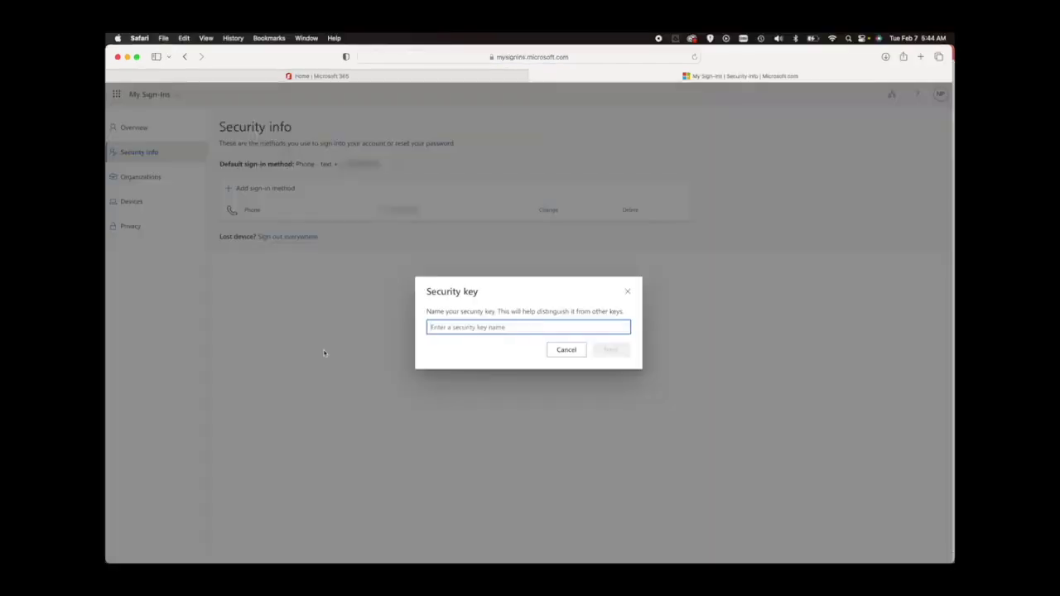
text(key1)
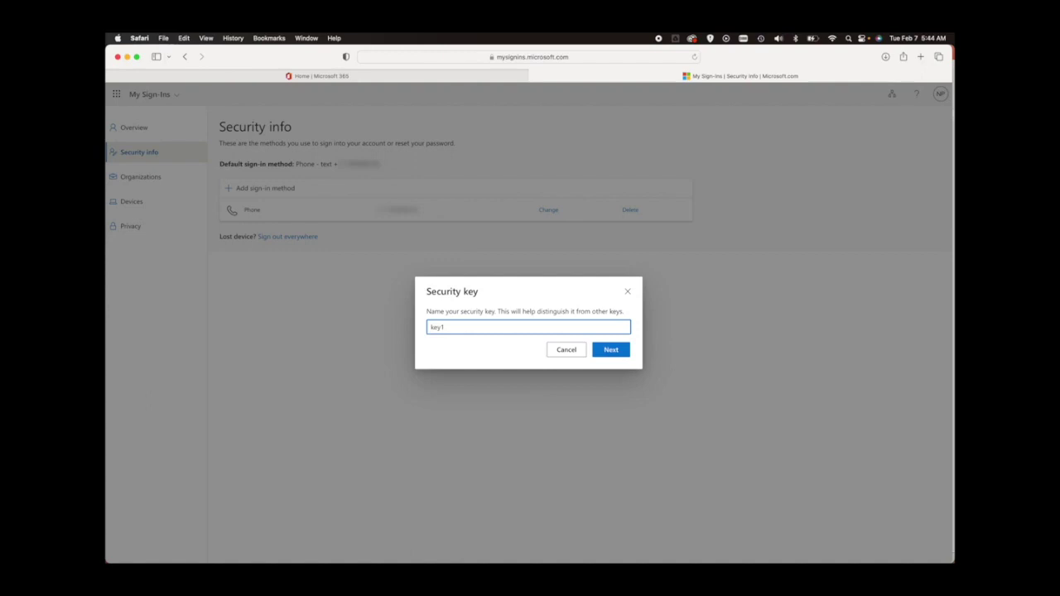
click(613, 354)
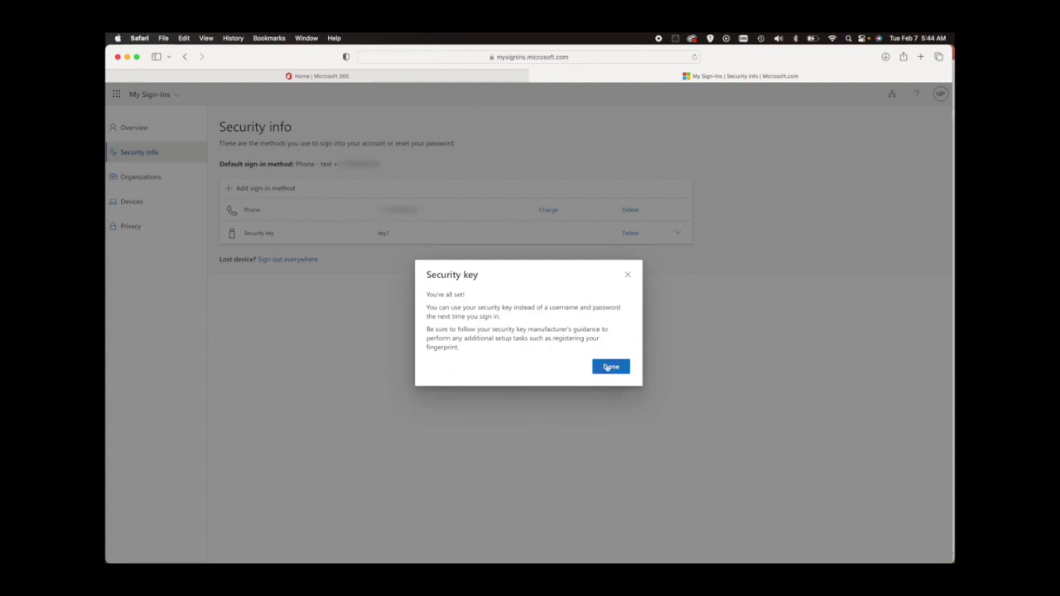
click(610, 367)
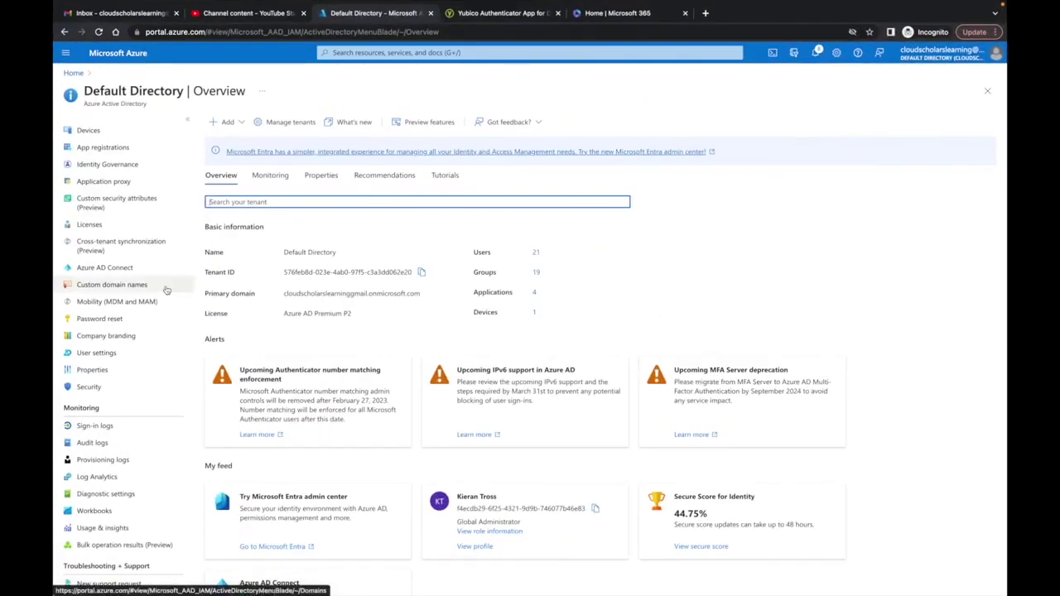
In the Azure portal, start a new Conditional Access policy under Azure AD Security and name it FIDO AUTHENTICATION.
click(116, 387)
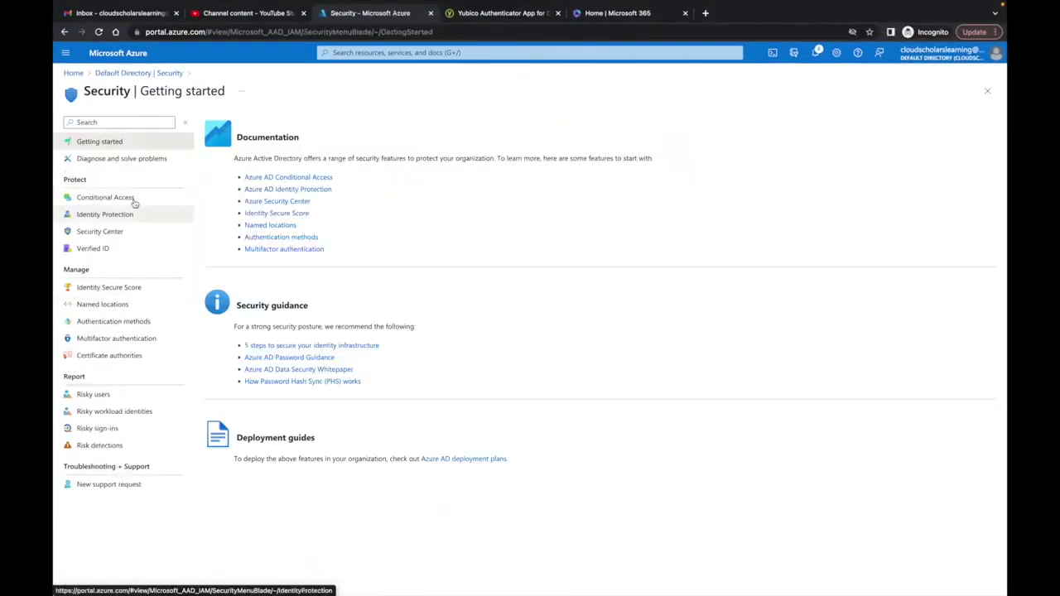
click(110, 198)
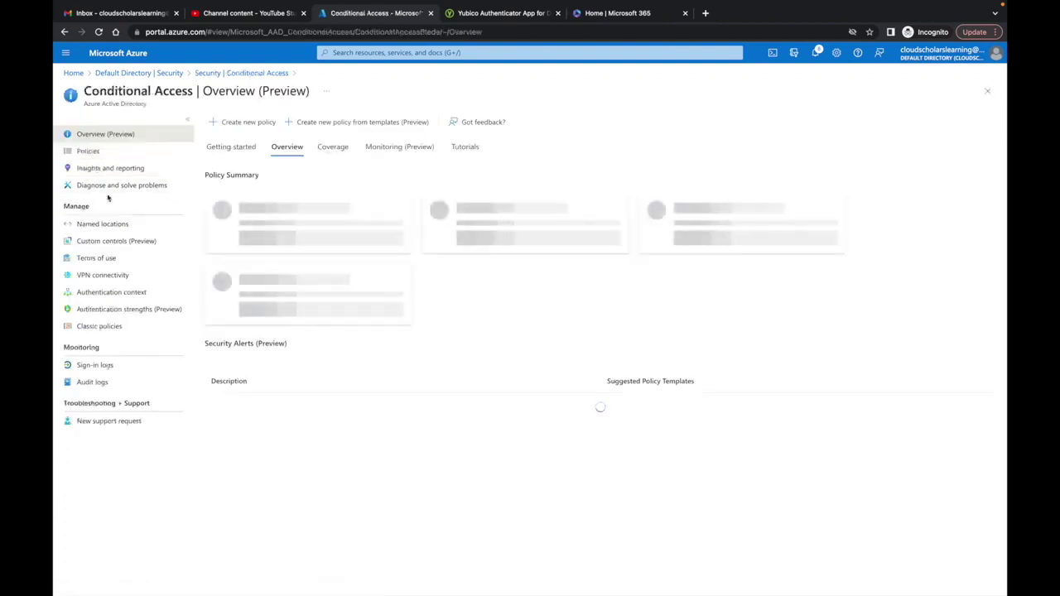
click(88, 152)
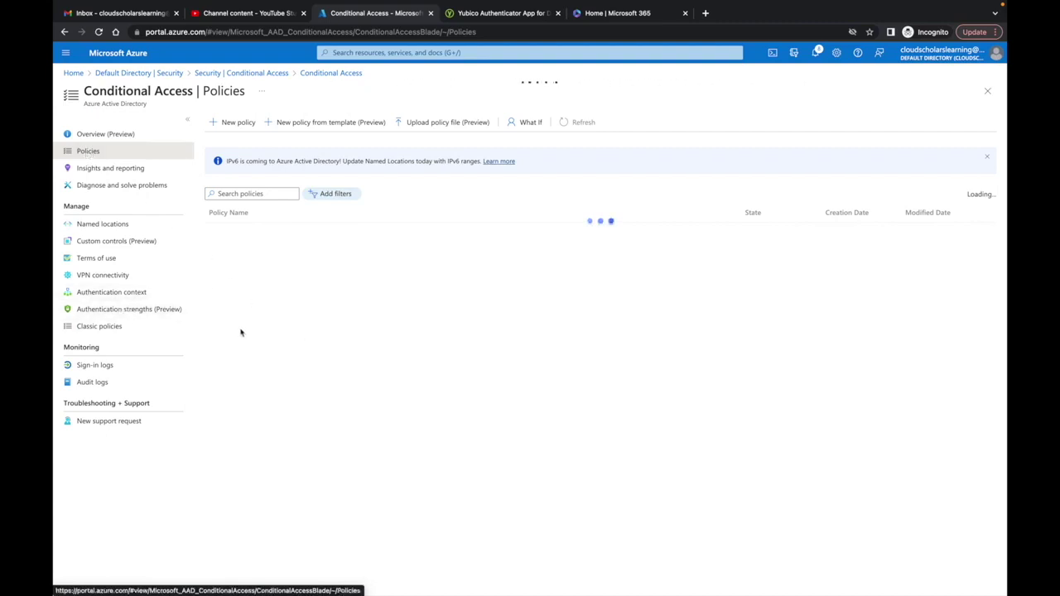
click(238, 123)
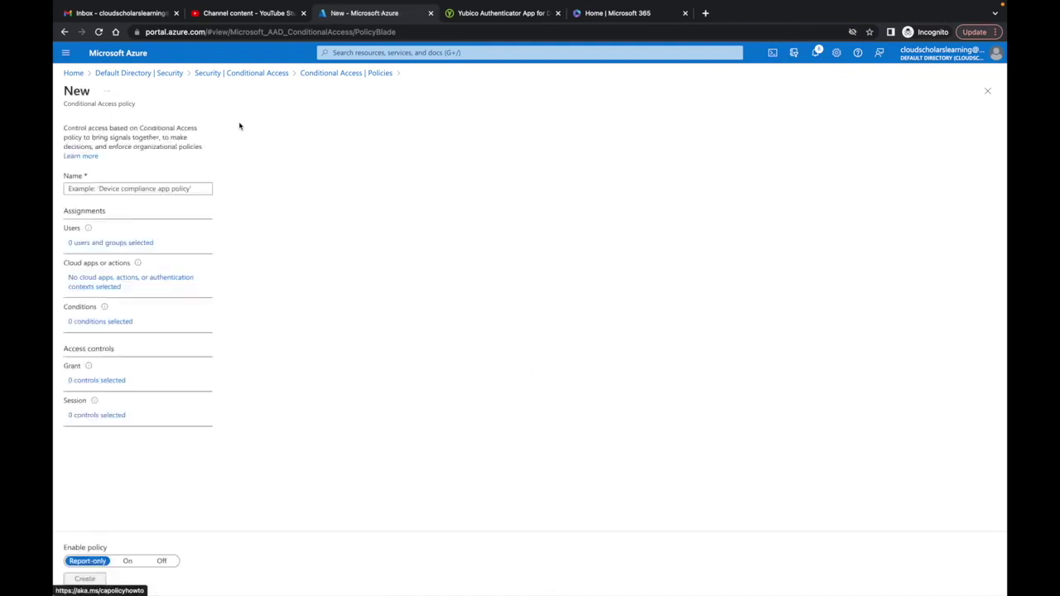
click(132, 189)
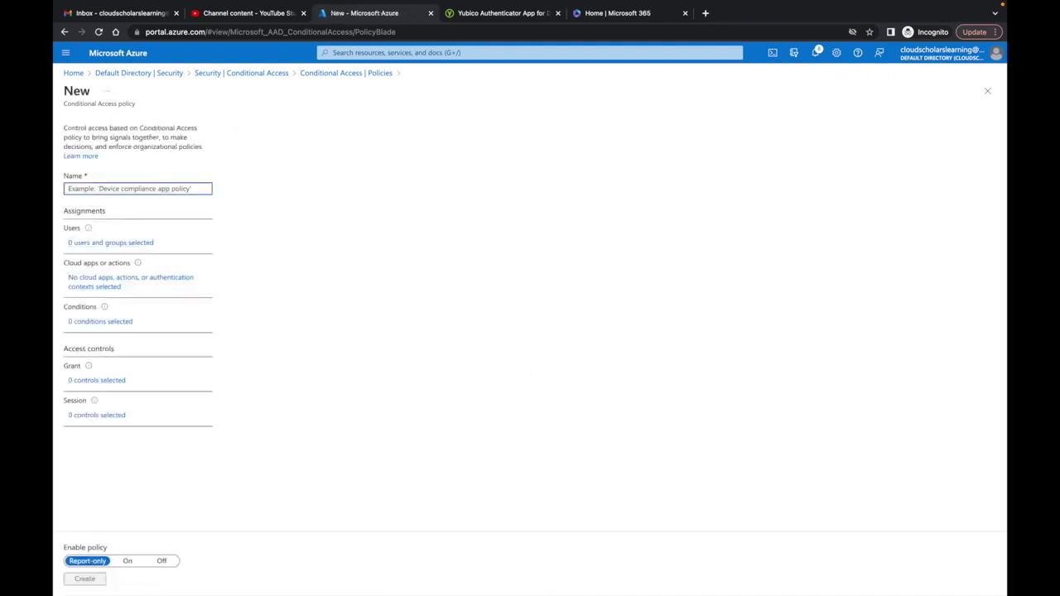
text(FID)
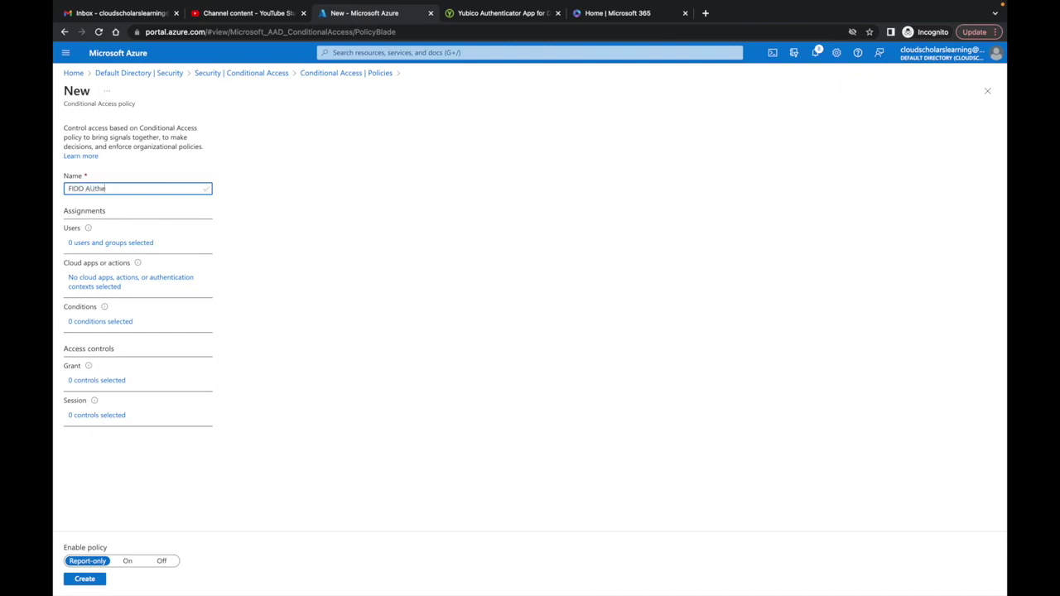
text(O AUTHENTICATION)
Assign the policy to selected users and groups, including the Finance group.
click(113, 244)
click(252, 228)
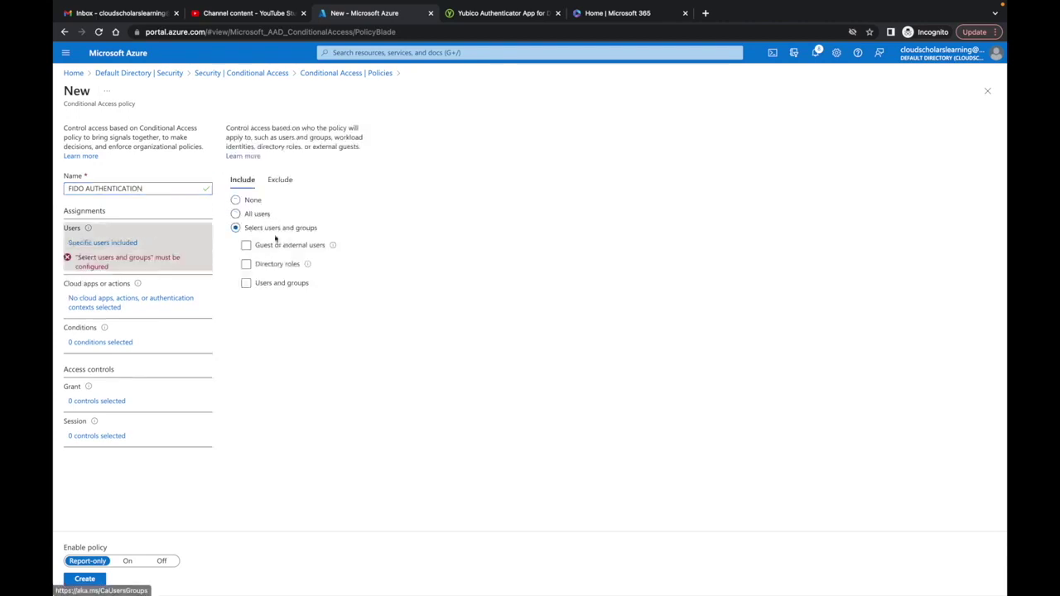
click(267, 284)
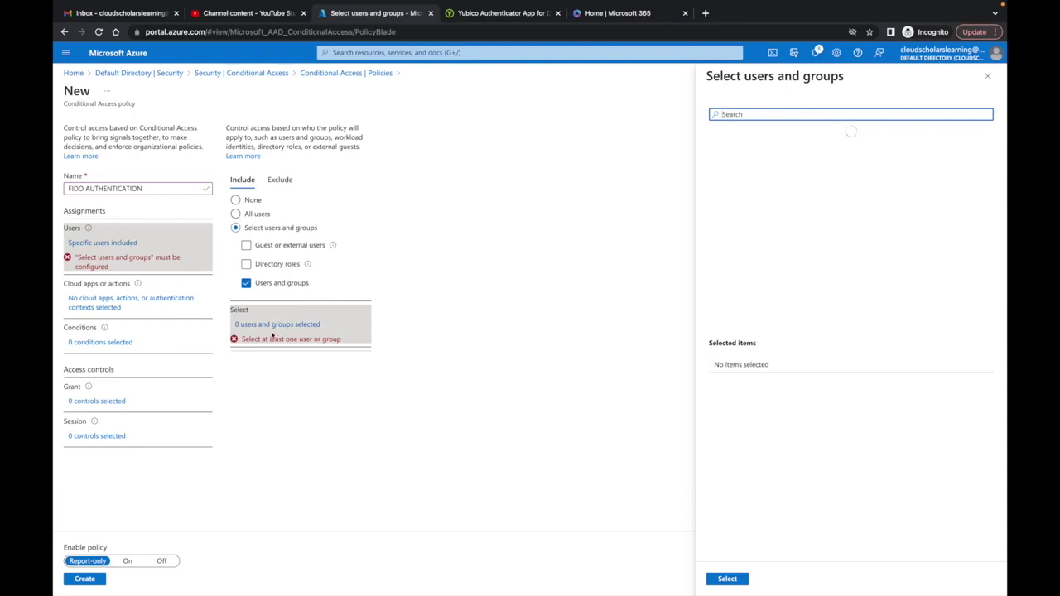
text(finance)
click(805, 143)
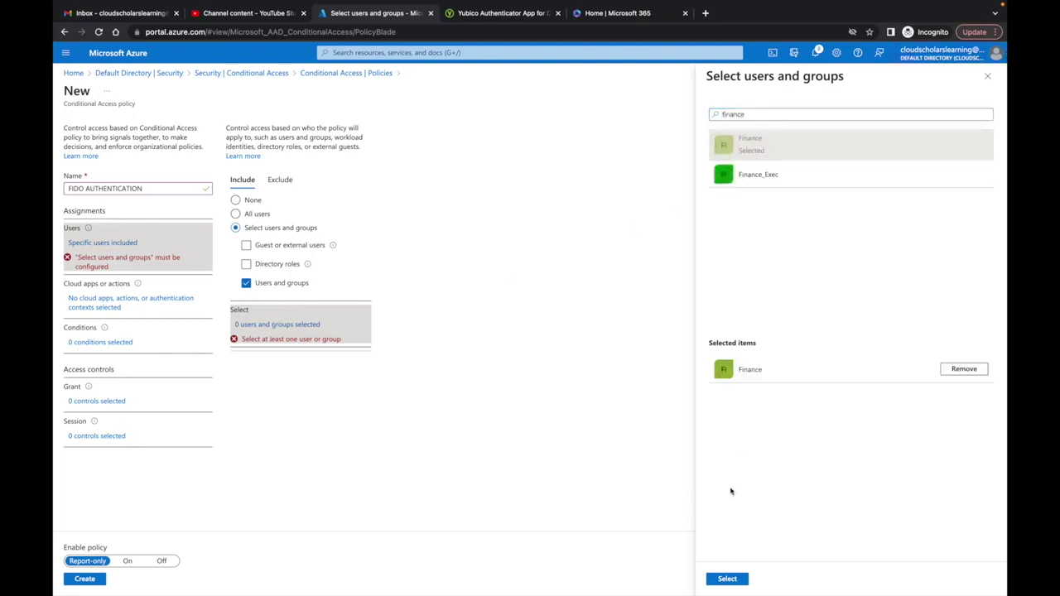
click(727, 579)
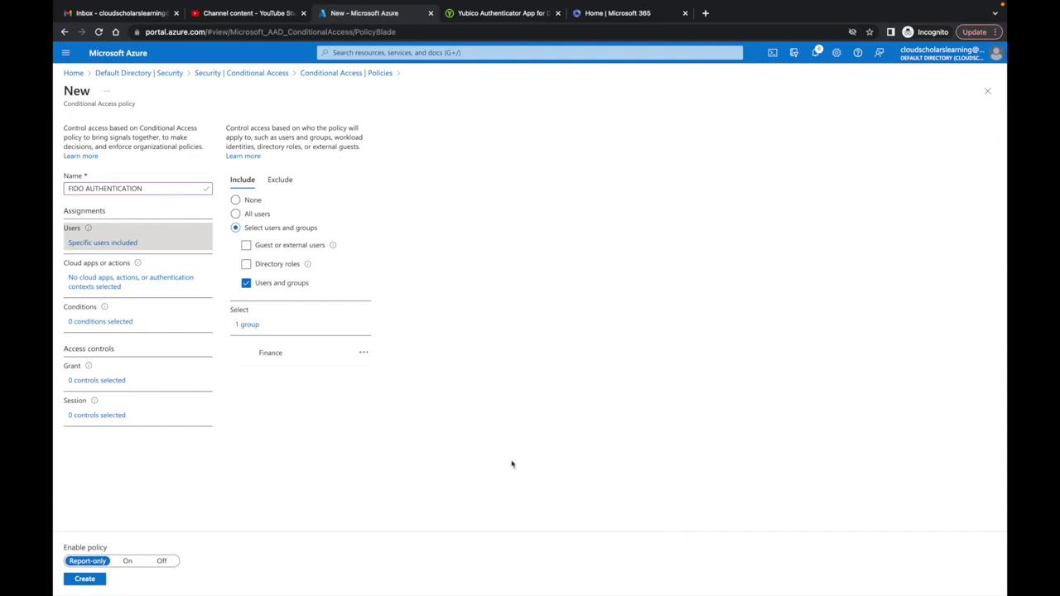
Apply the policy to selected cloud apps, including Office 365.
click(105, 282)
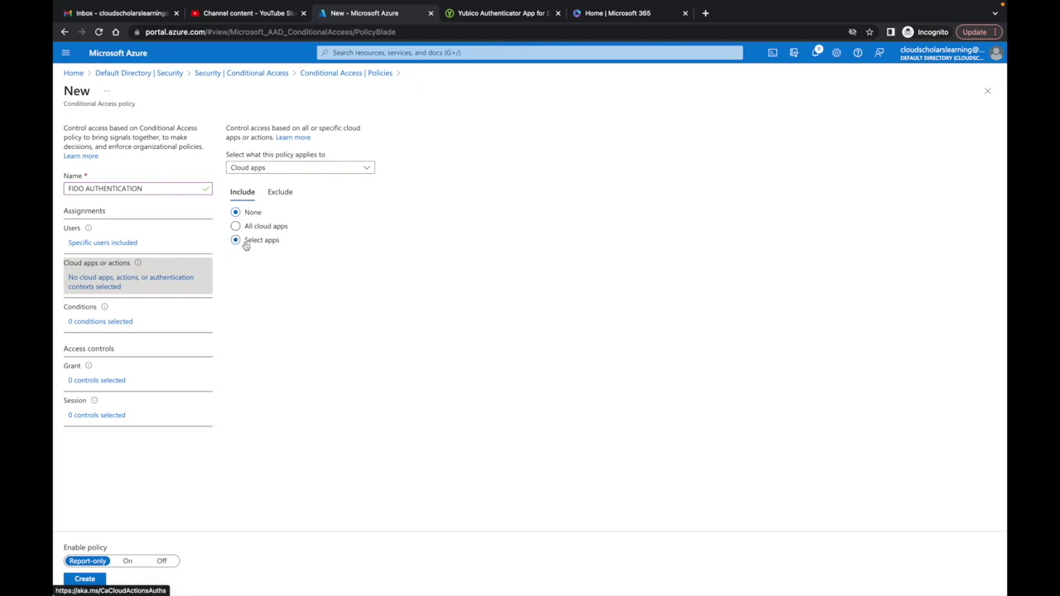
click(246, 243)
click(244, 311)
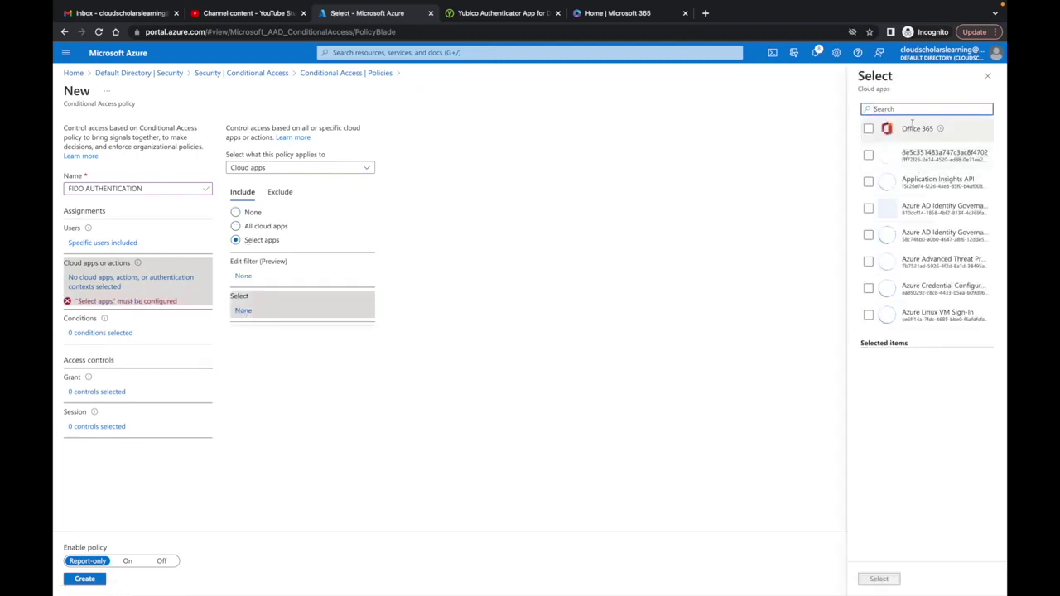
click(868, 130)
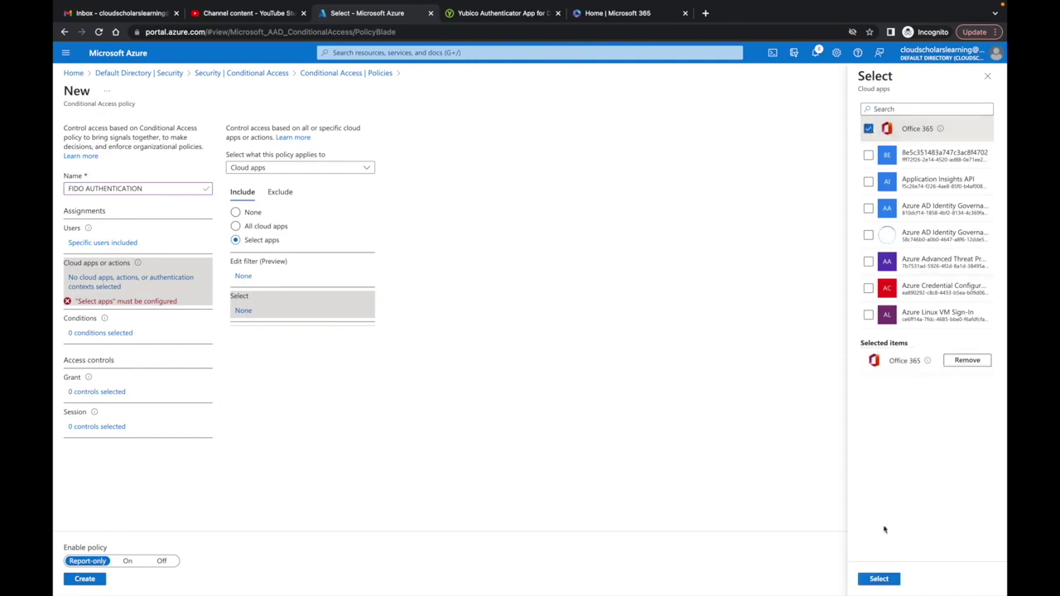
click(877, 579)
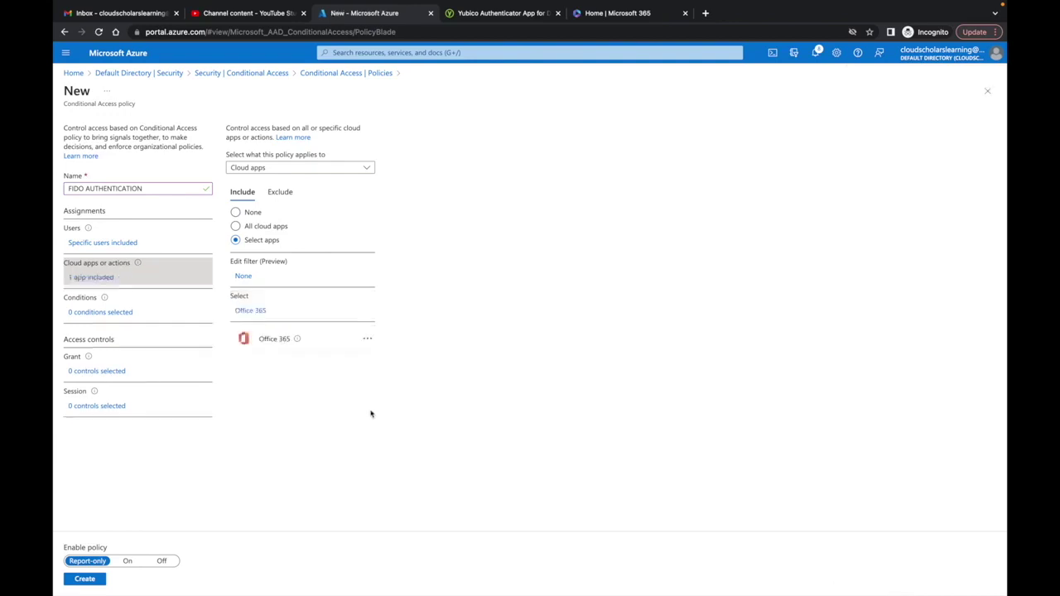
Configure the policy's device platforms condition to include any device.
click(105, 315)
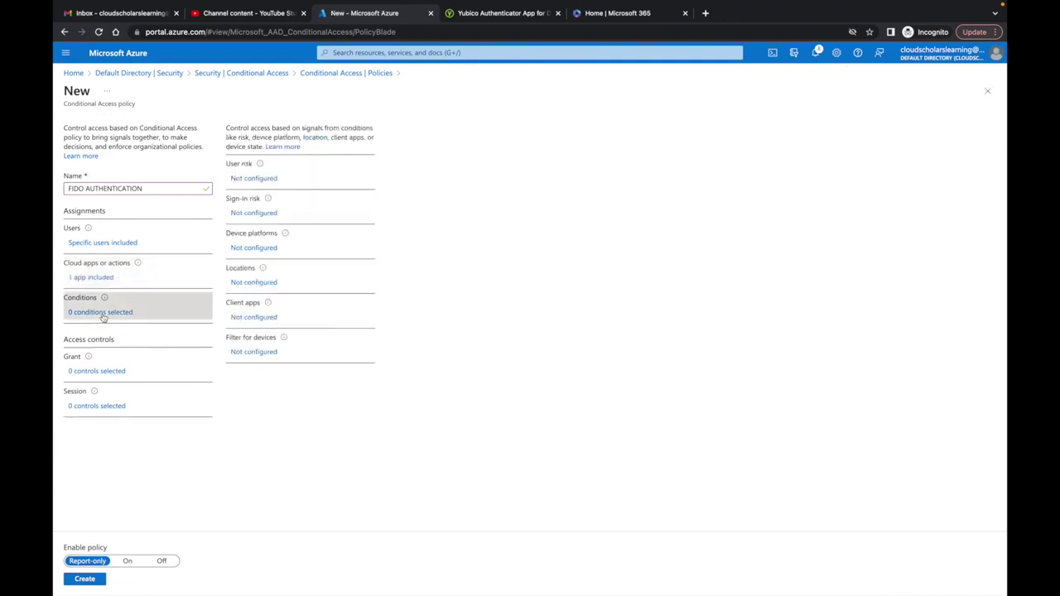
click(260, 247)
click(875, 153)
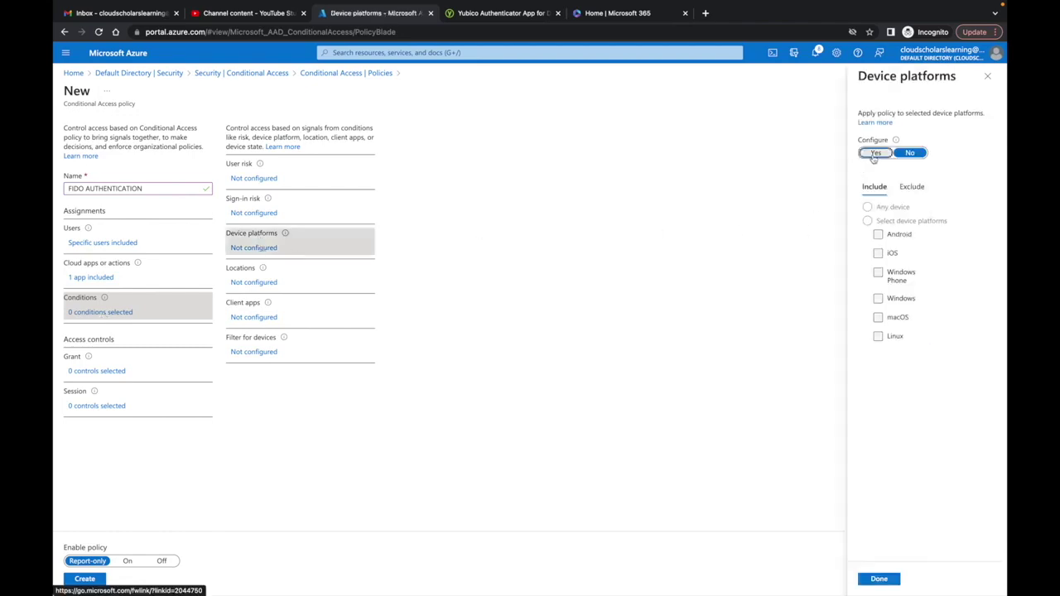
click(878, 580)
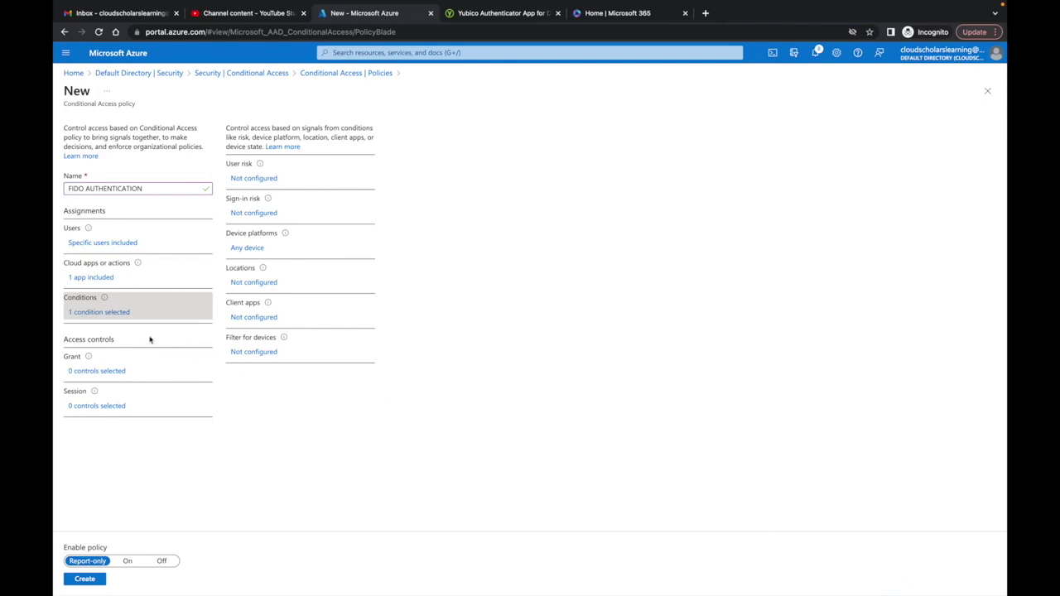
Grant access with a required authentication strength of Phishing-resistant MFA.
click(88, 372)
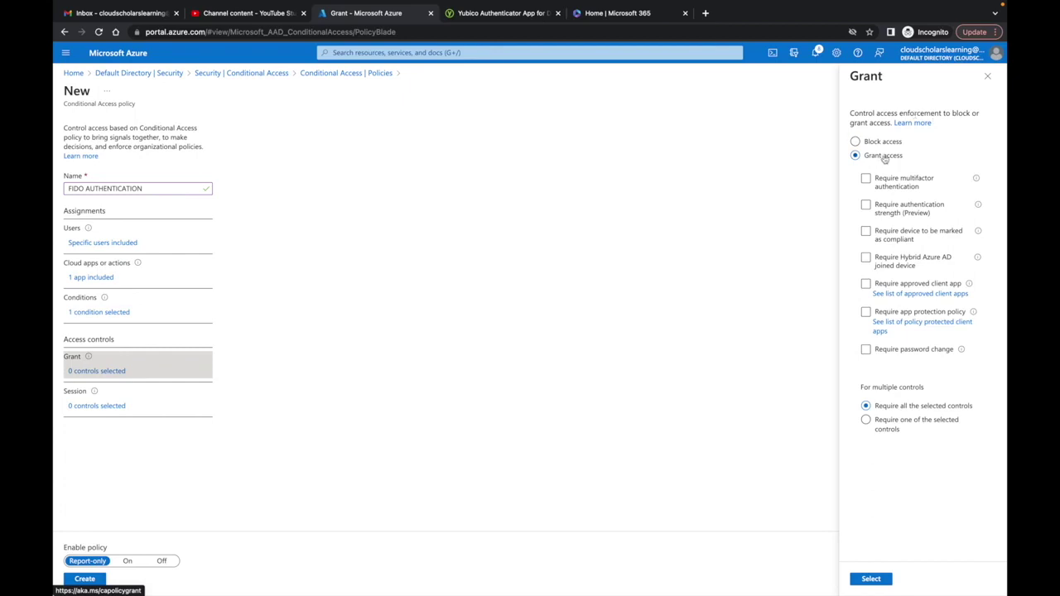
click(866, 208)
click(903, 301)
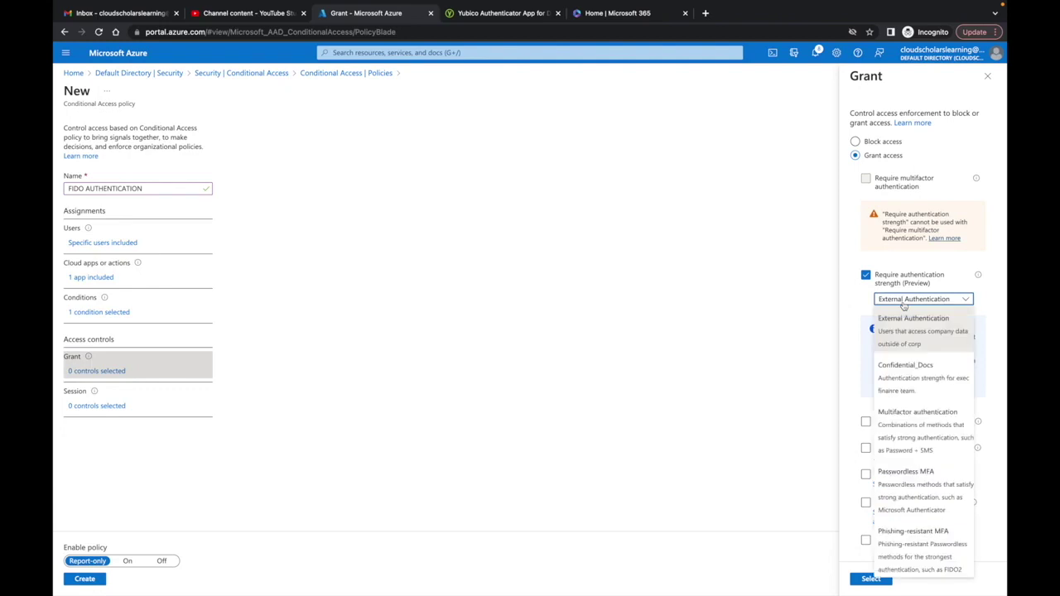
scroll(907, 414, down, 1)
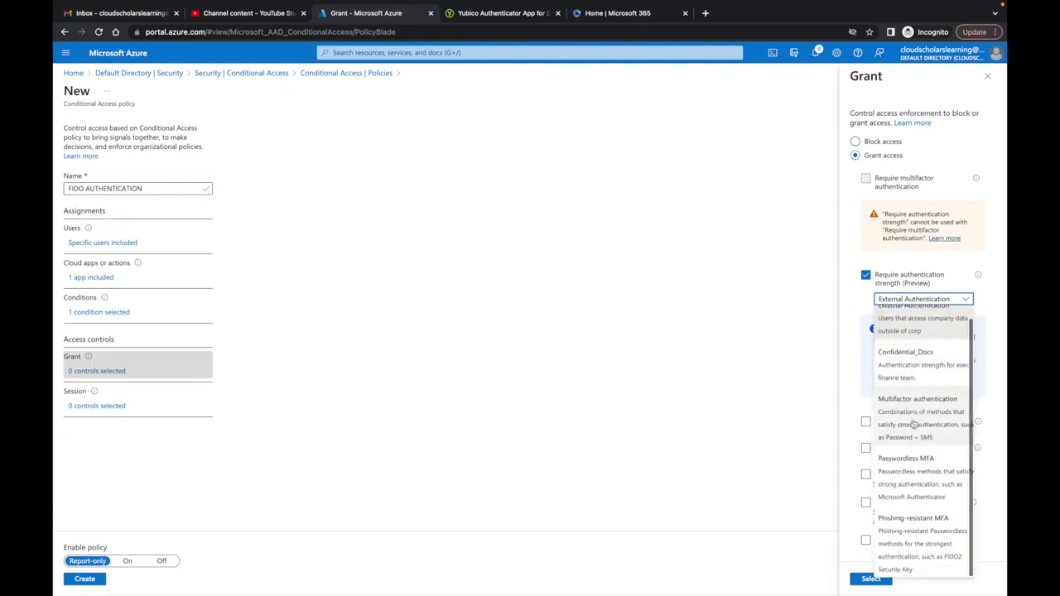
click(910, 537)
click(873, 580)
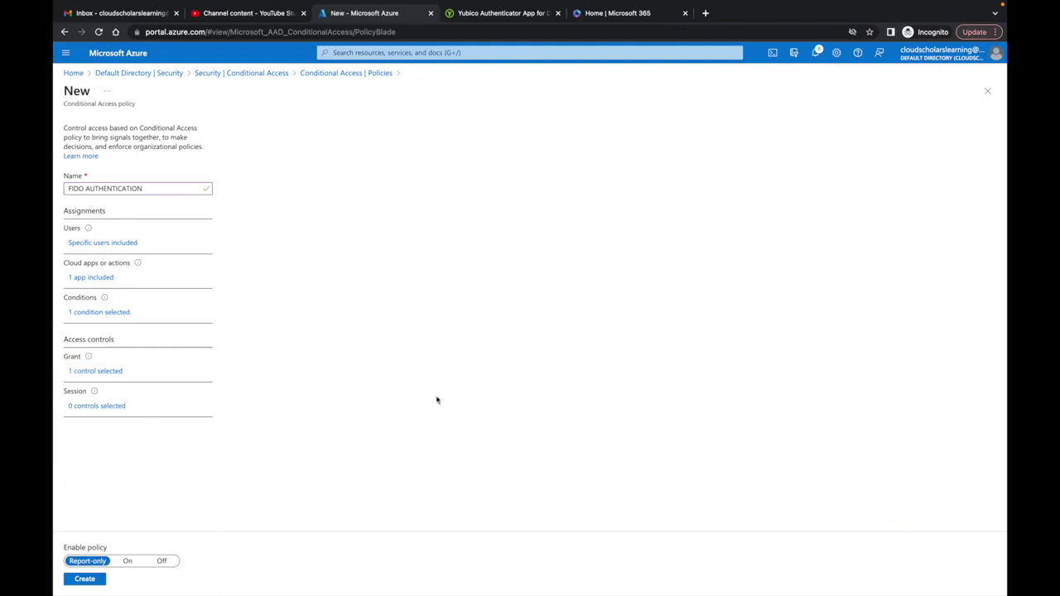
Set the session sign-in frequency to periodic reauthentication every 8 hours.
click(102, 407)
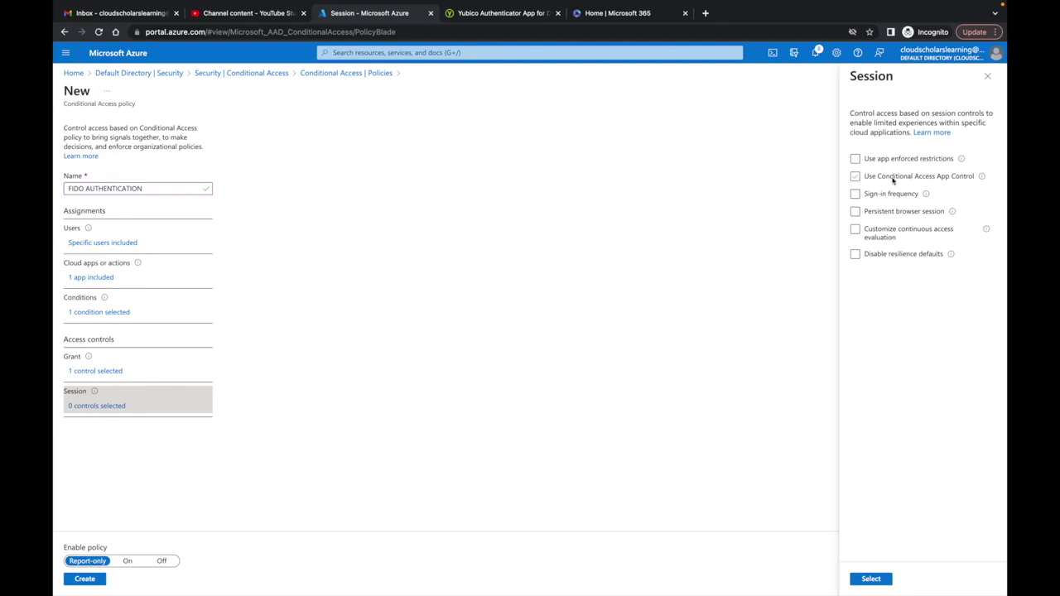
click(875, 195)
click(886, 236)
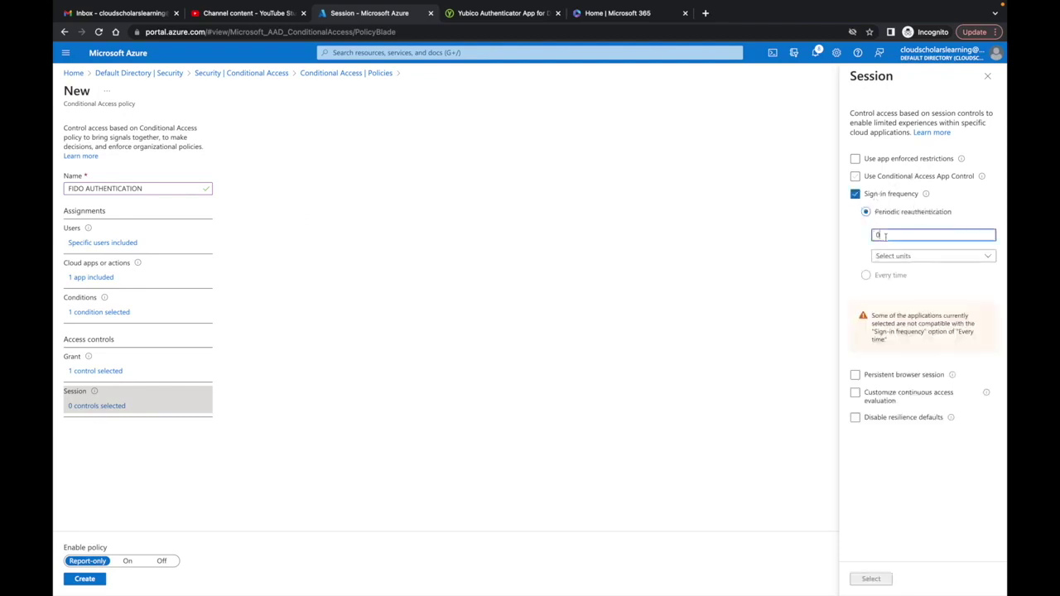
click(942, 263)
click(891, 270)
click(876, 578)
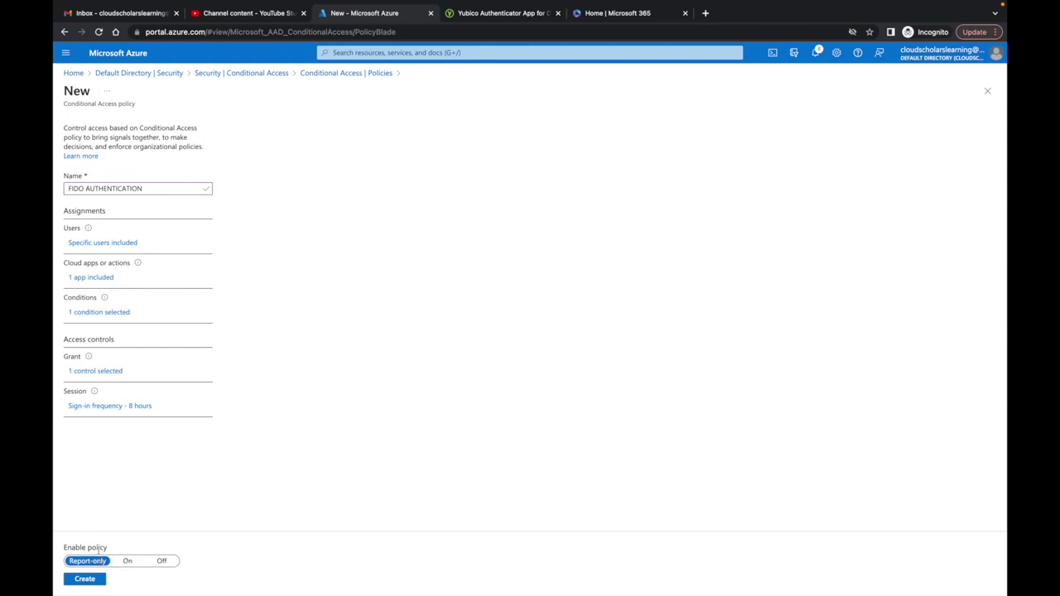
Set the FIDO AUTHENTICATION policy's enable state to On and create the policy.
click(126, 561)
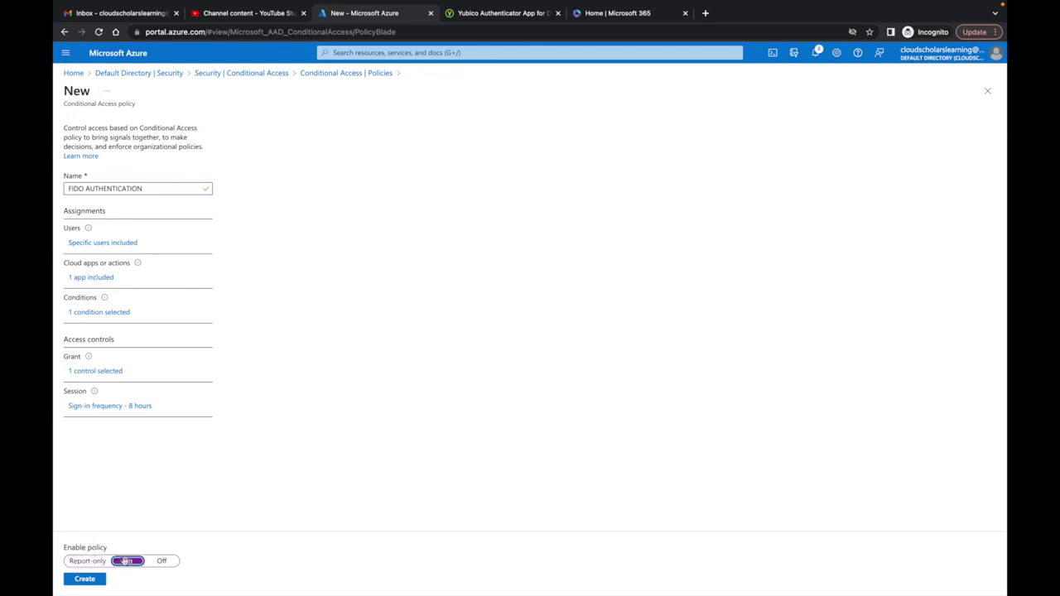
click(100, 579)
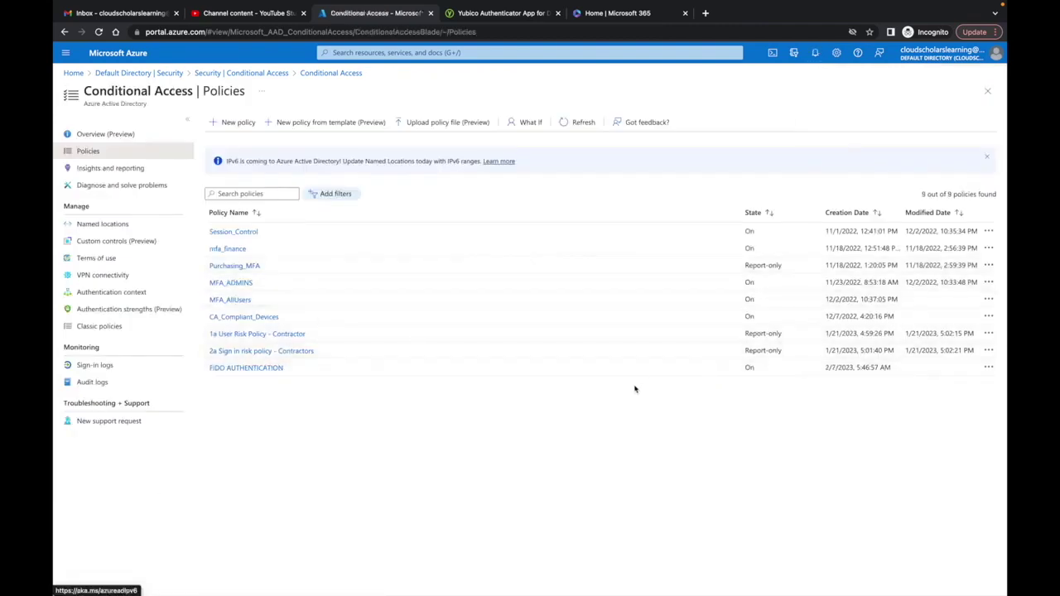
Rename the new FIDO AUTHENTICATION policy to "3a. FIDO AUTHENTICATION" and save it.
click(229, 371)
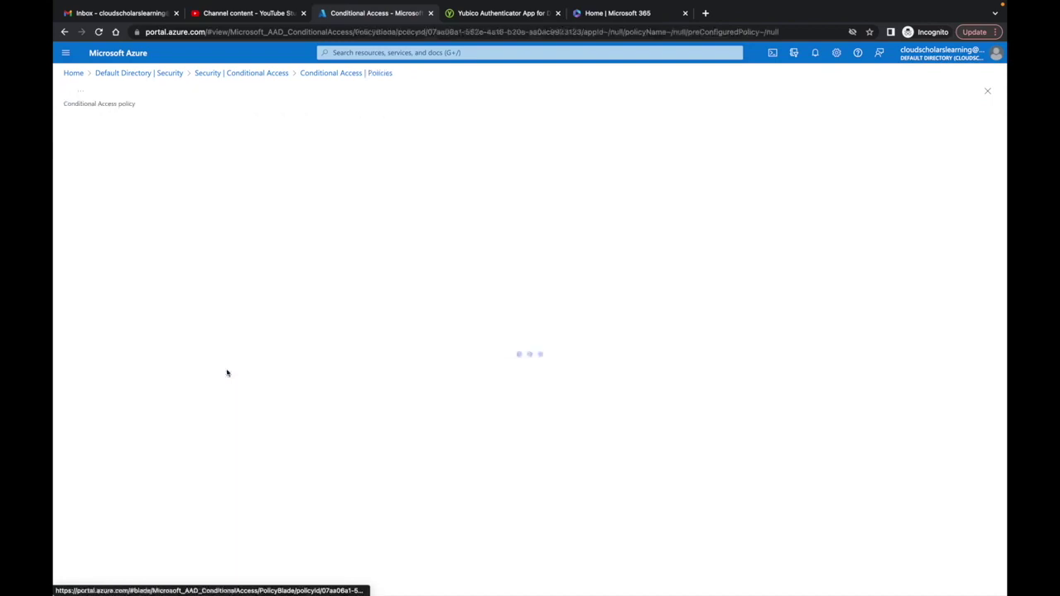
click(67, 208)
text(3a FIDO AUTHENTICATION)
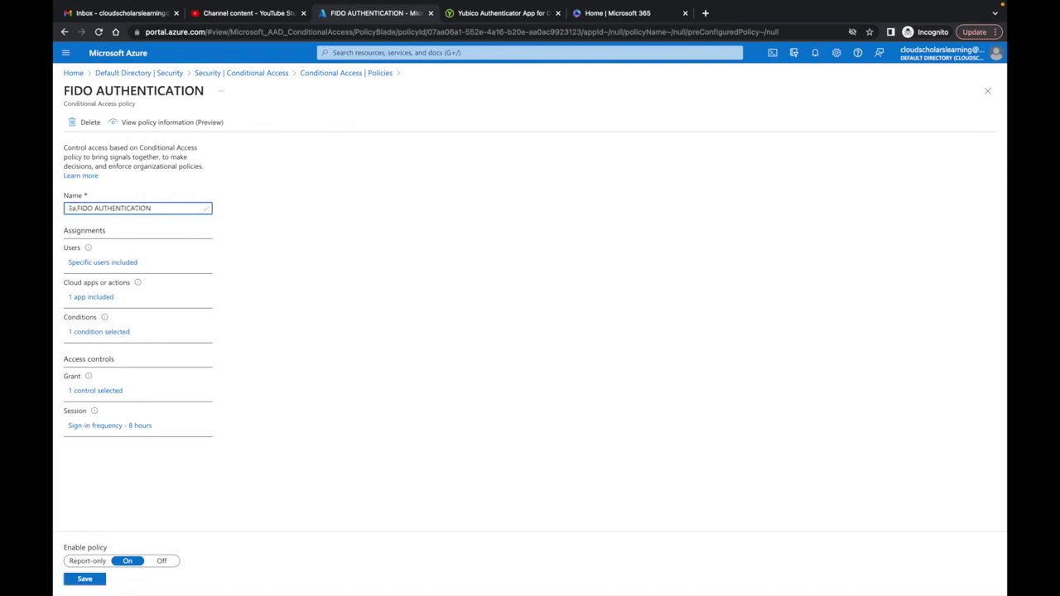
key(BackSpace)
text(:)
click(82, 579)
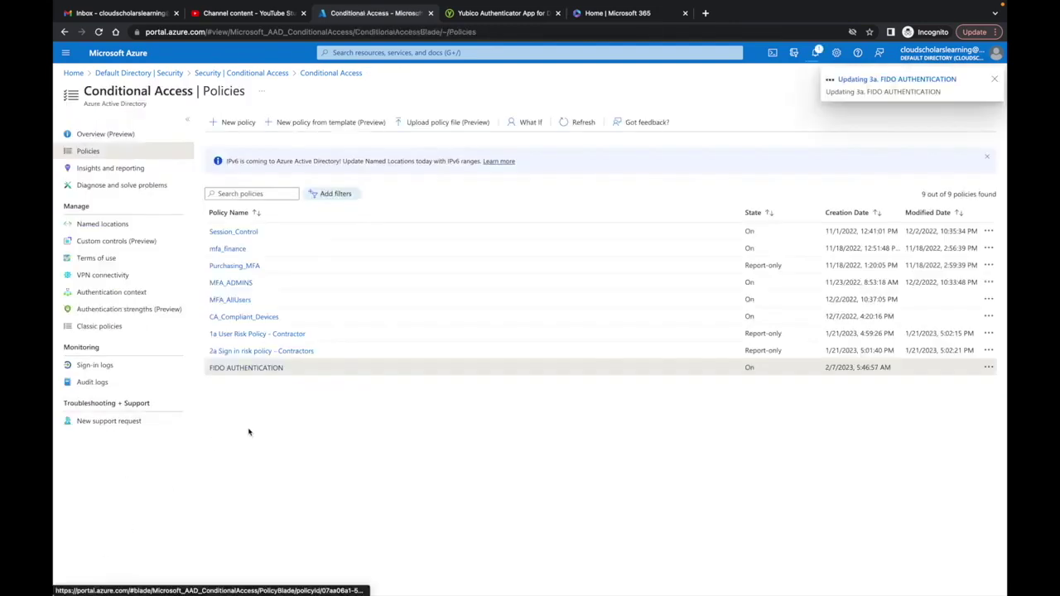
Remove the period from the policy's name so it reads "3a FIDO AUTHENTICATION", and save it.
click(218, 371)
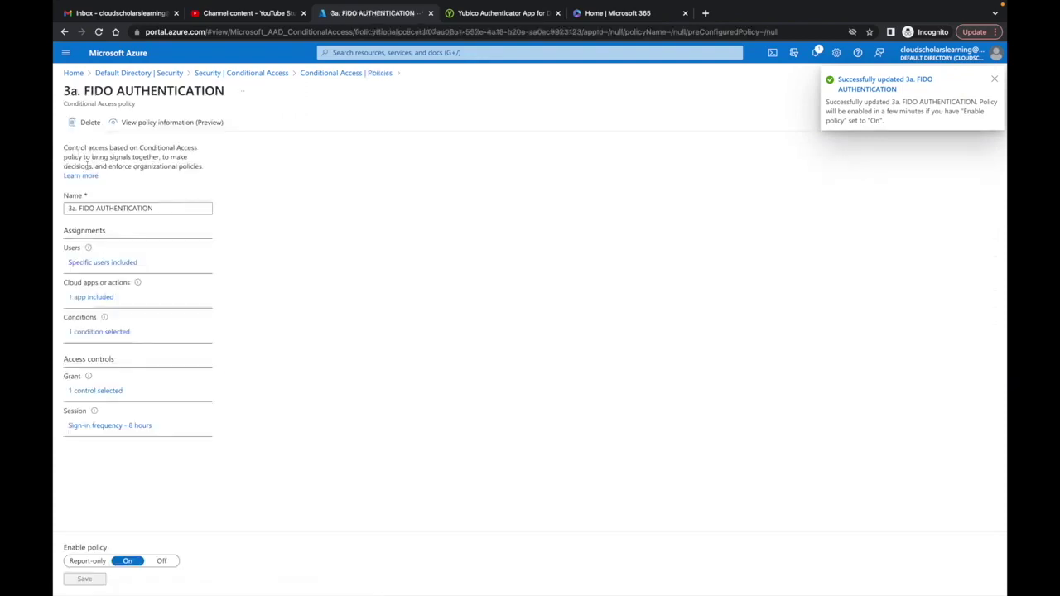
key(BackSpace)
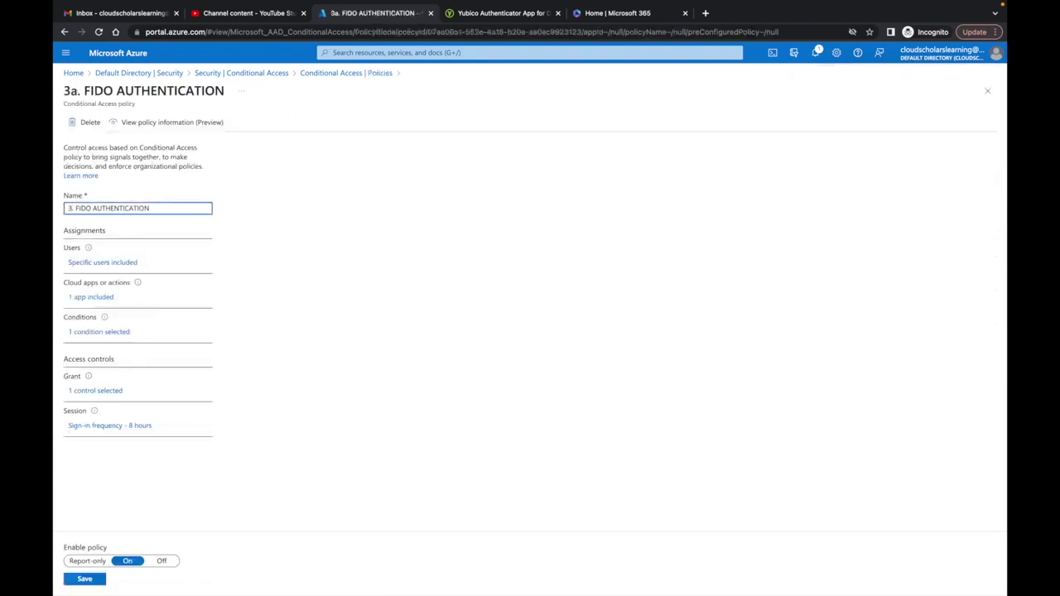
text(a)
key(Delete)
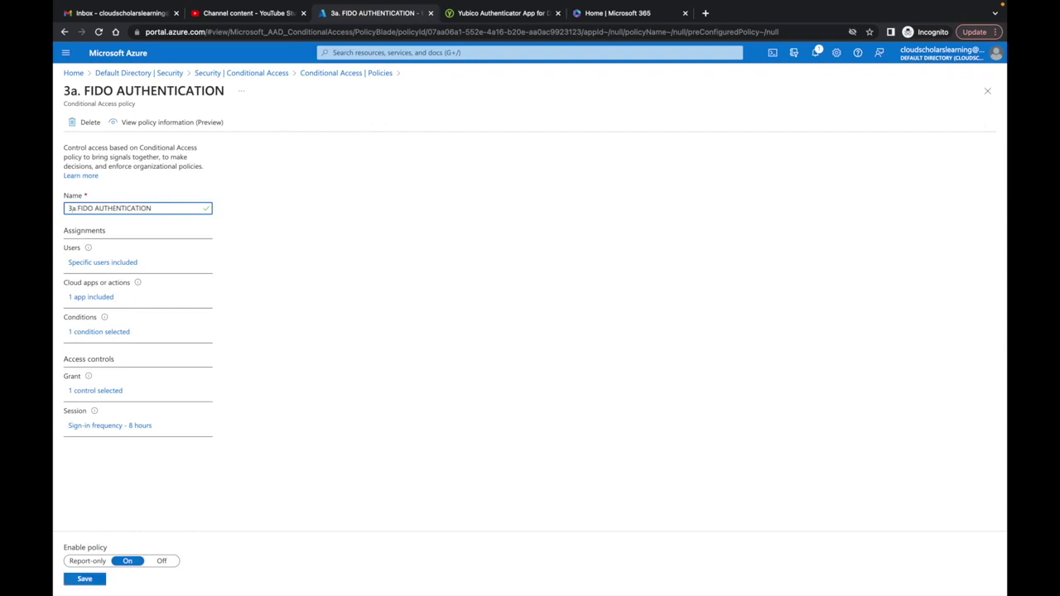
click(86, 580)
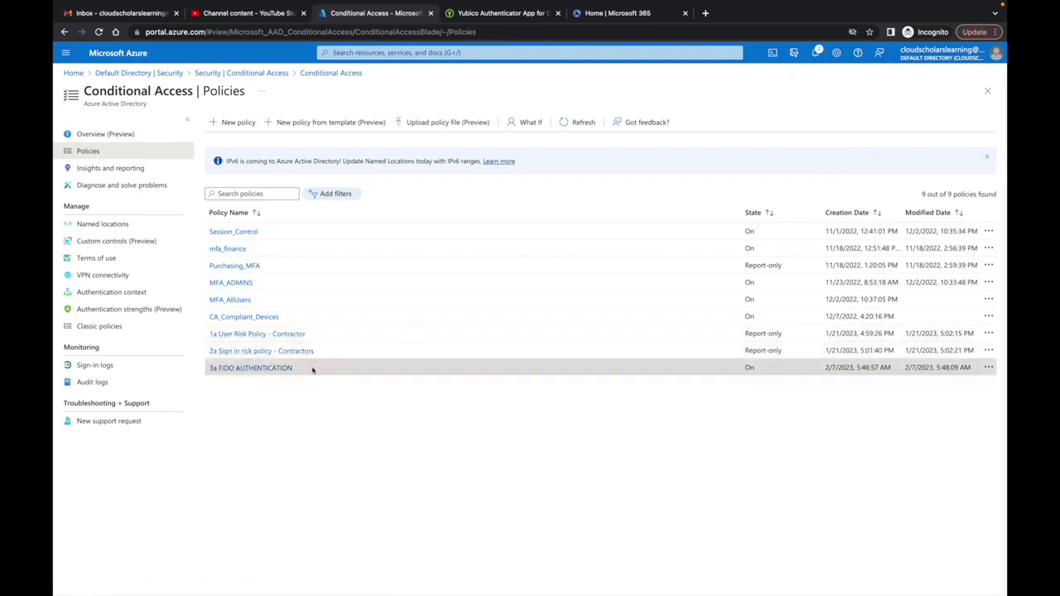
Append "- Finance" to the policy name, making it "3a FIDO AUTHENTICATION - Finance", and save it.
click(274, 370)
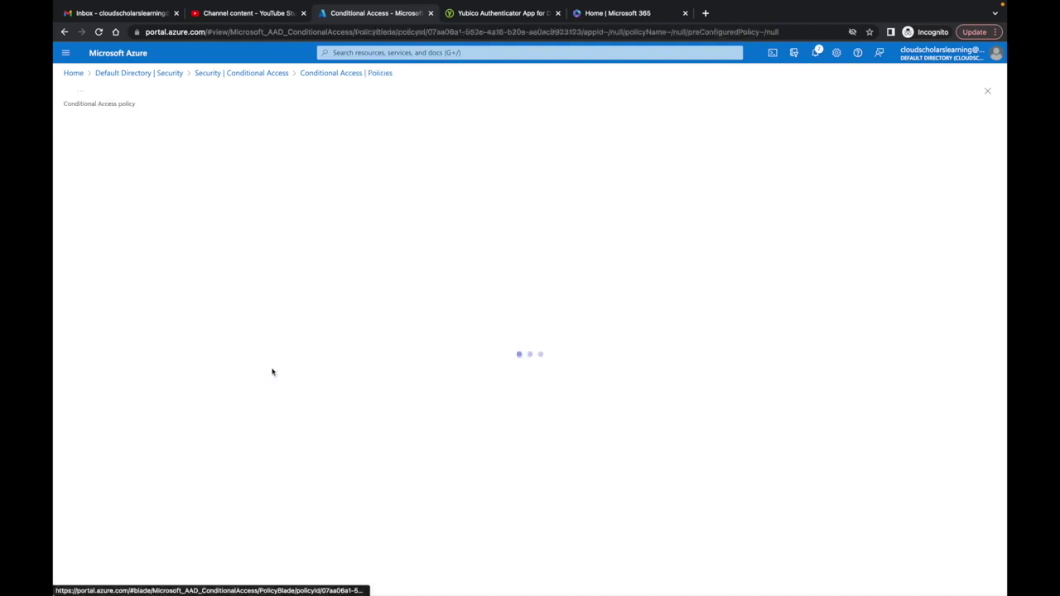
click(160, 206)
text(- Finance)
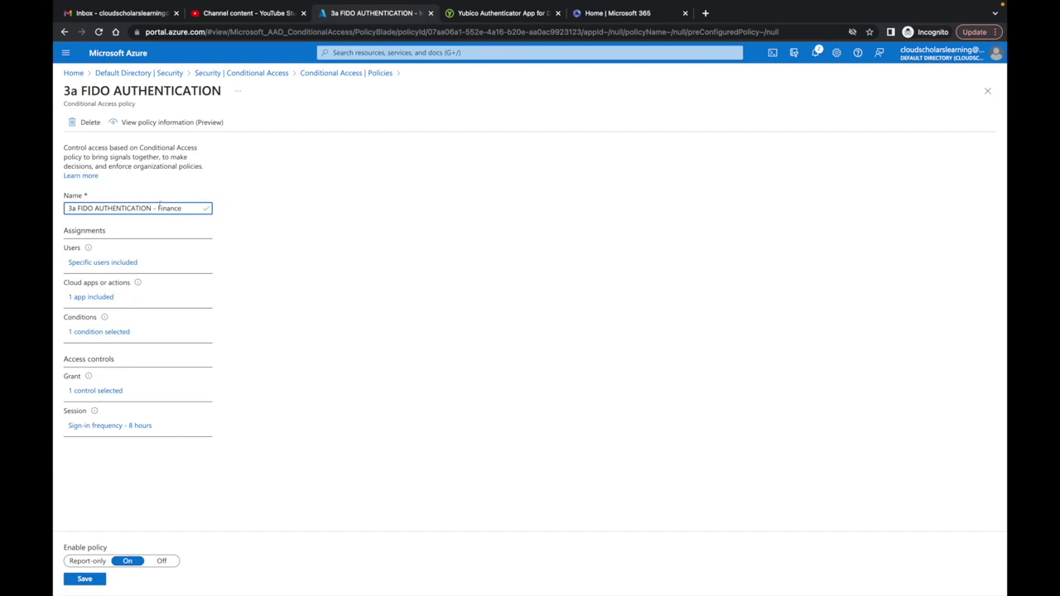
click(83, 579)
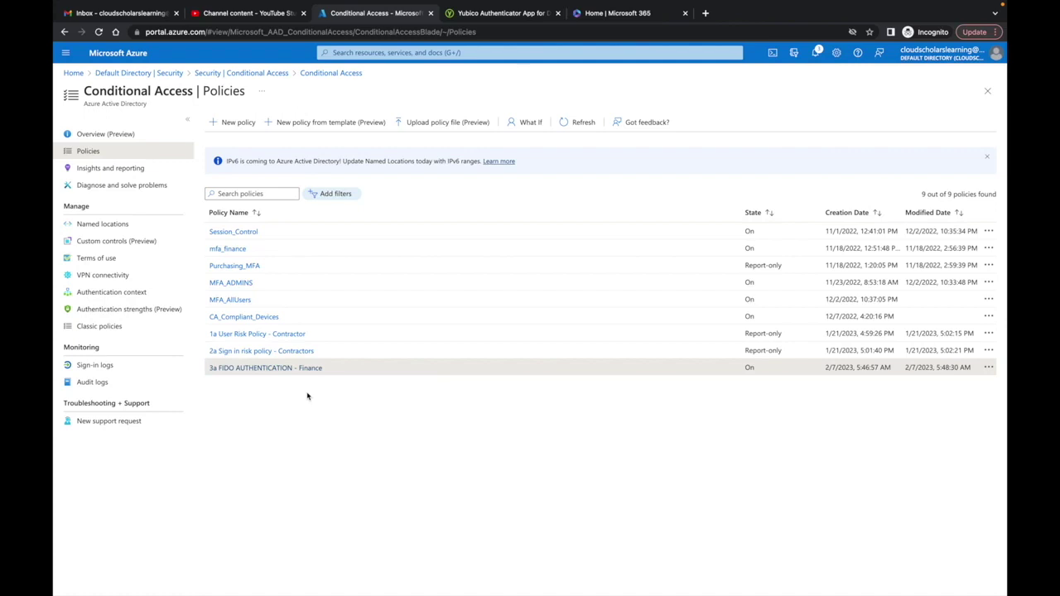
Go to portal.office.com in the incognito browser tab, choose the listed test account, and submit the account password.
click(580, 14)
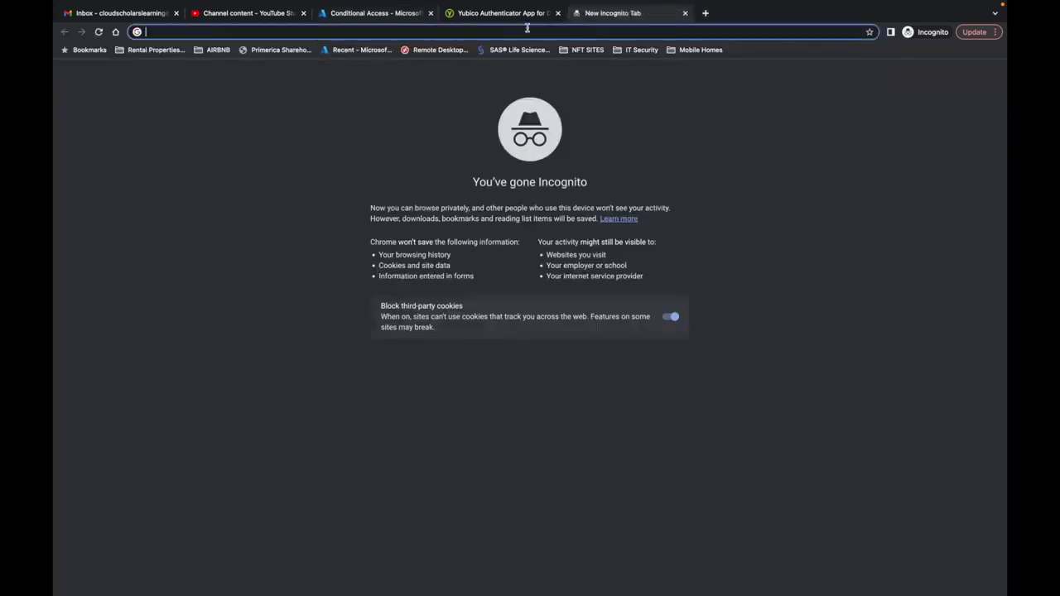
text(portal.office.com)
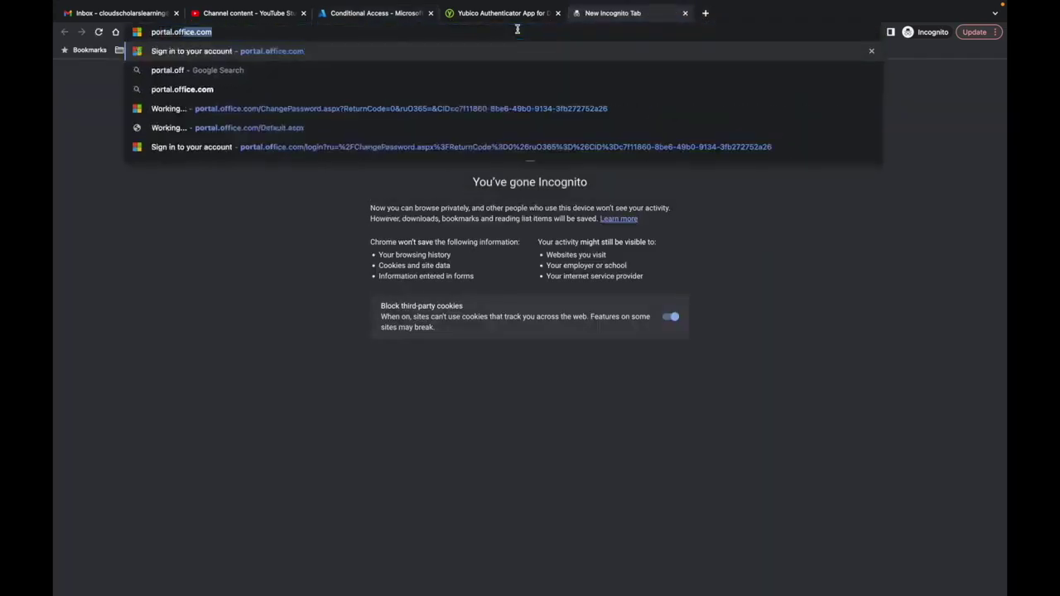
key(Return)
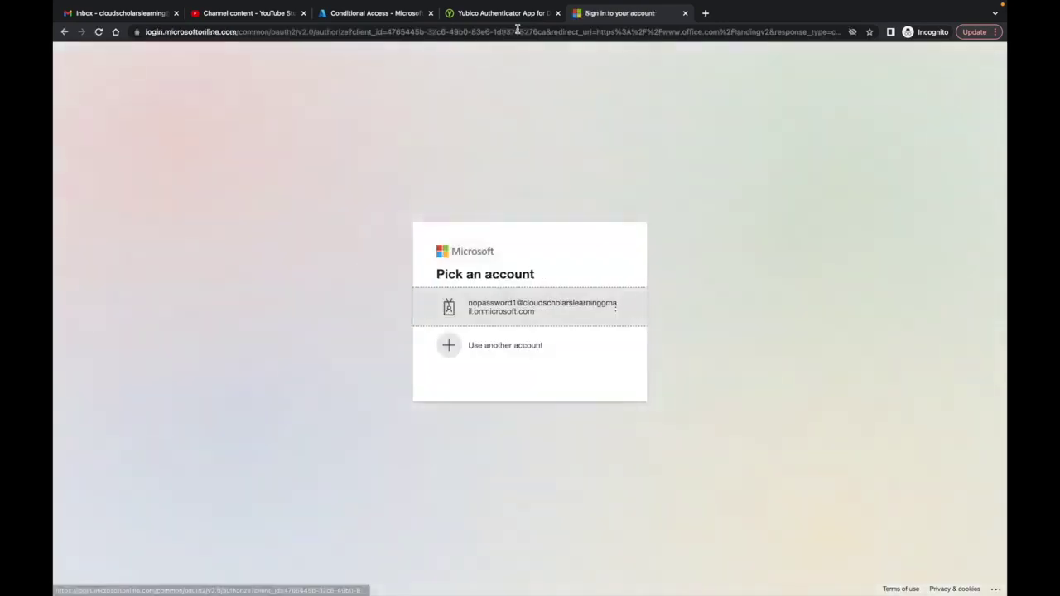
click(488, 302)
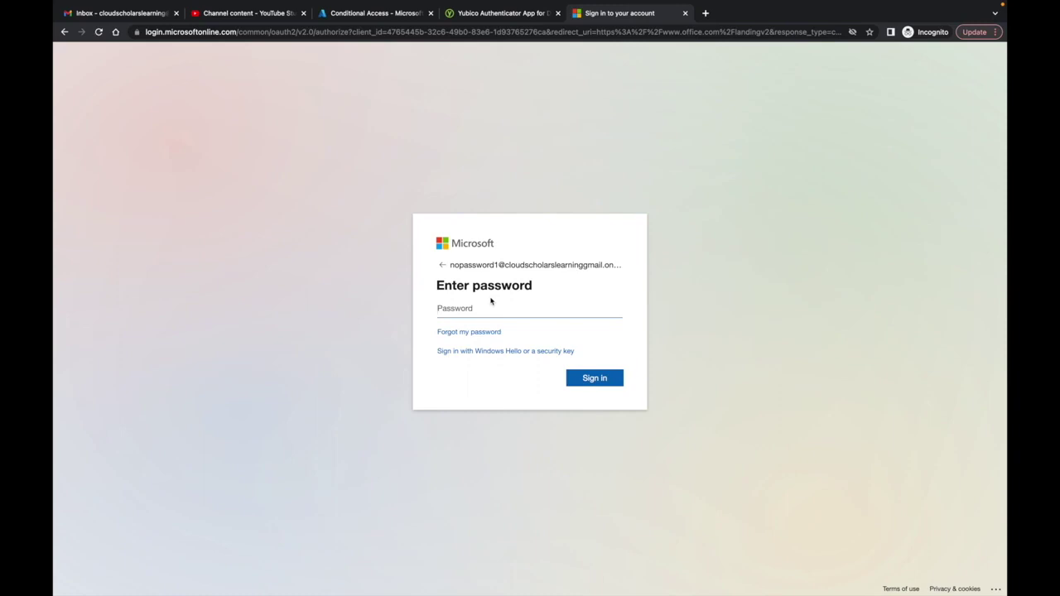
text(**********)
key(Return)
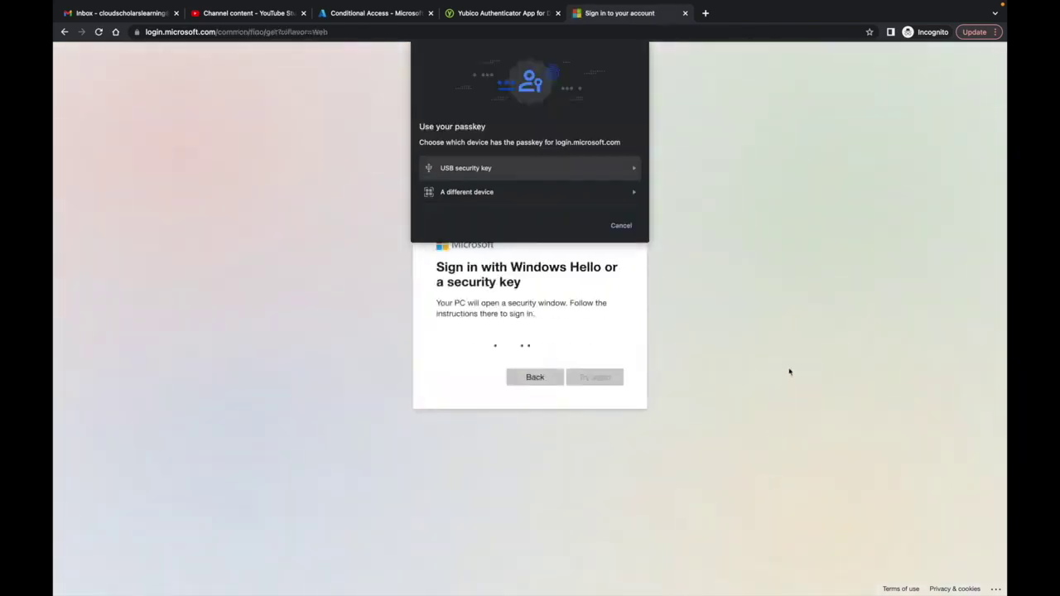
Complete the sign-in with the USB security key by entering its PIN, and decline to stay signed in.
click(561, 177)
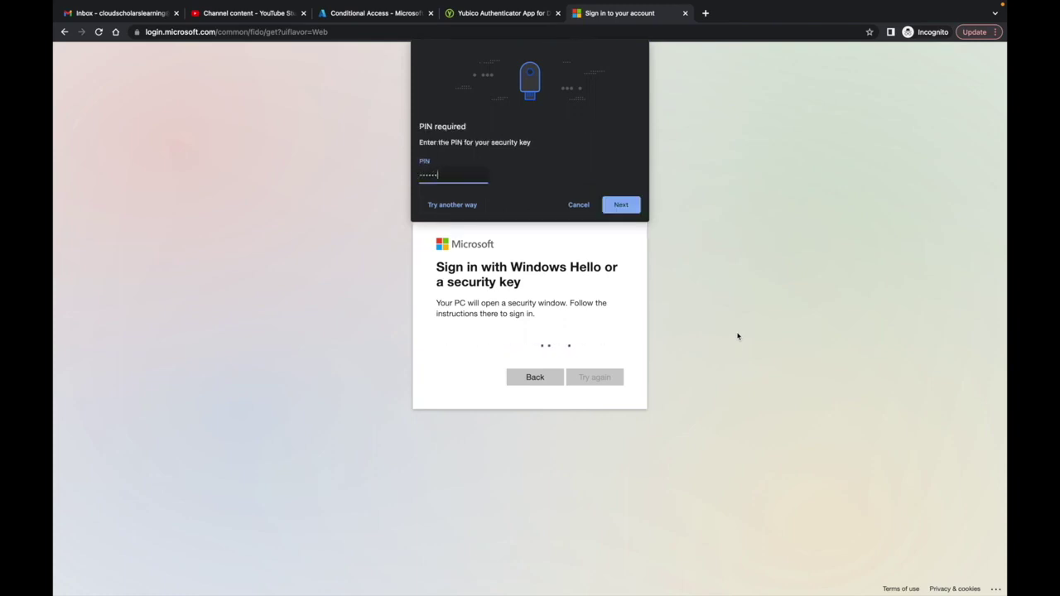
click(623, 210)
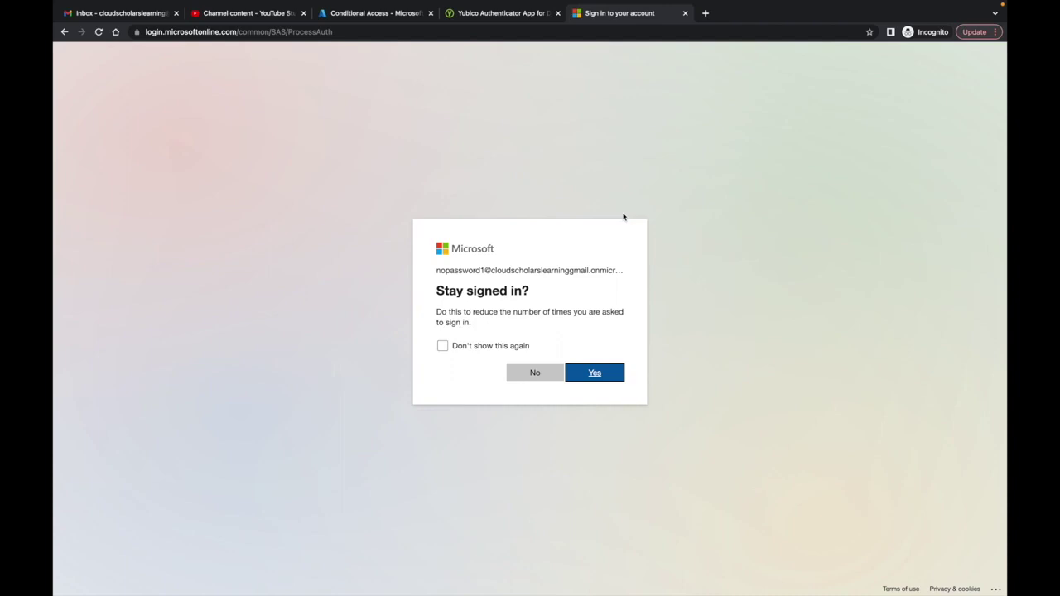
click(535, 372)
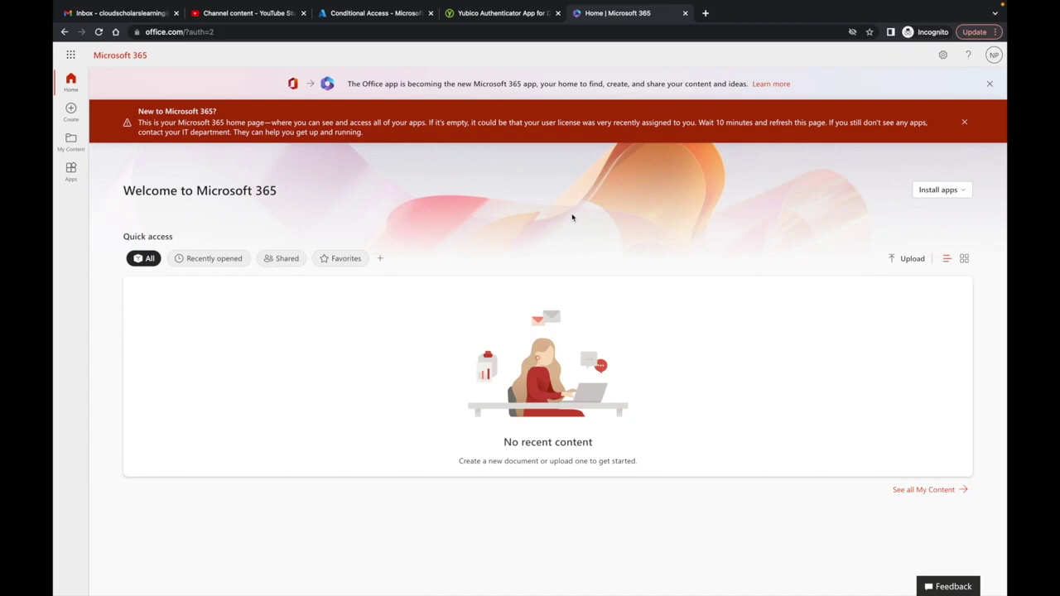
In the Azure portal, open the Azure Active Directory sign-in logs and view the Conditional Access details of the latest OfficeHome sign-in.
click(373, 21)
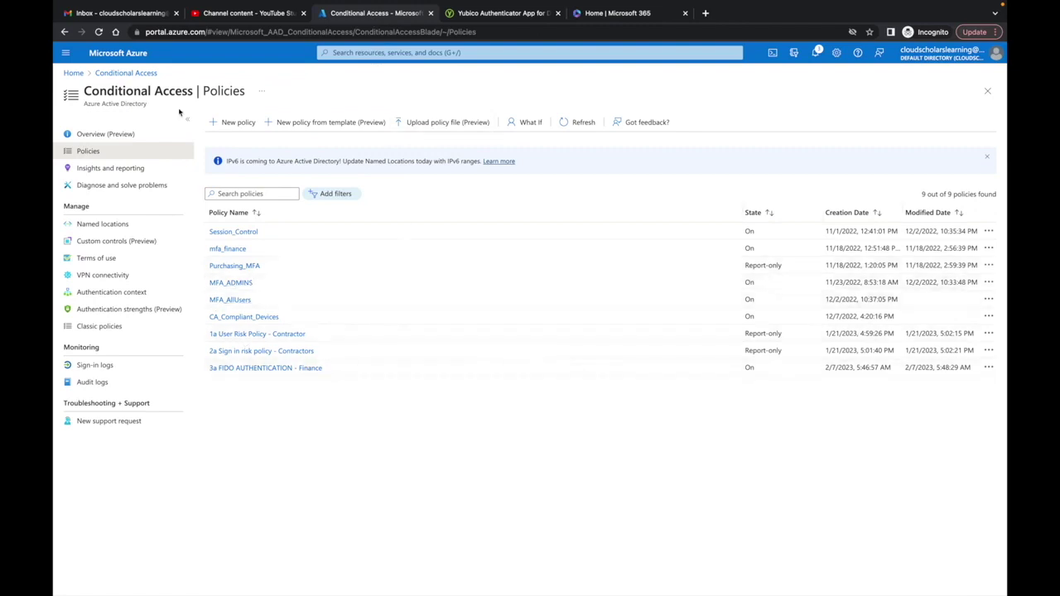
click(138, 52)
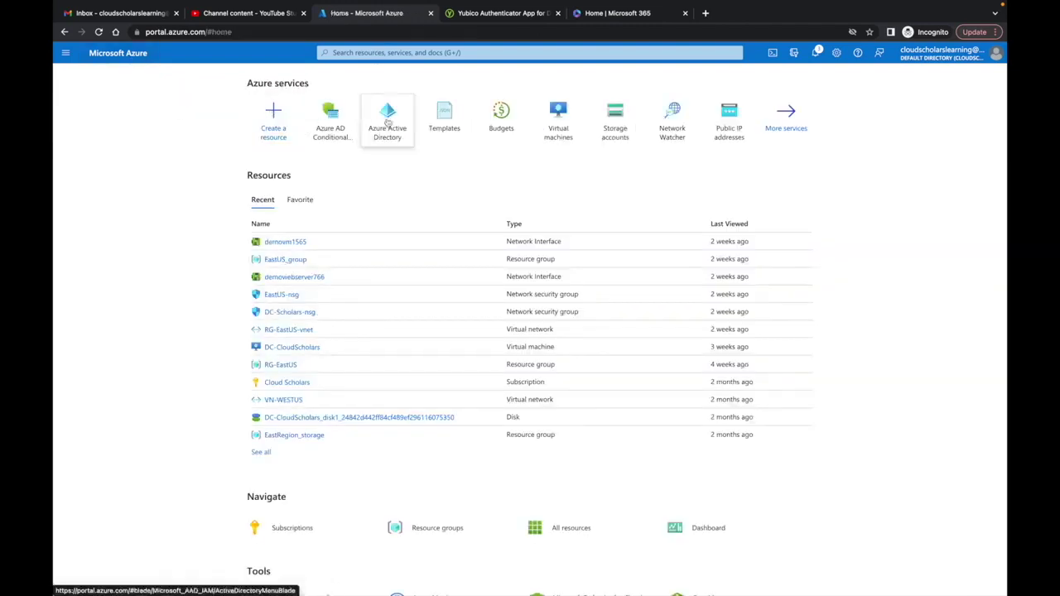
click(387, 122)
scroll(146, 461, down, 3)
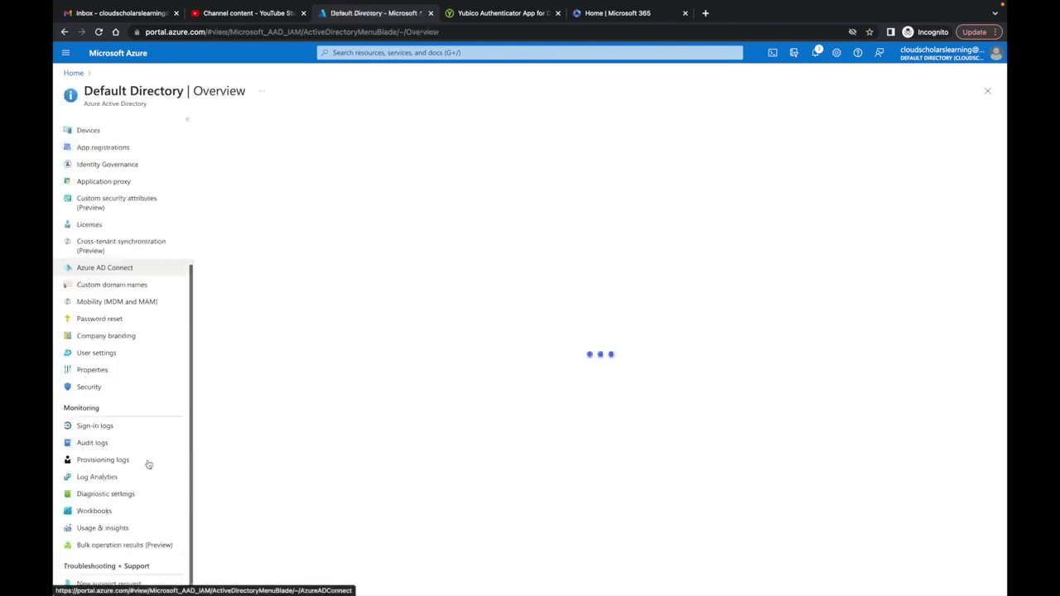
click(109, 429)
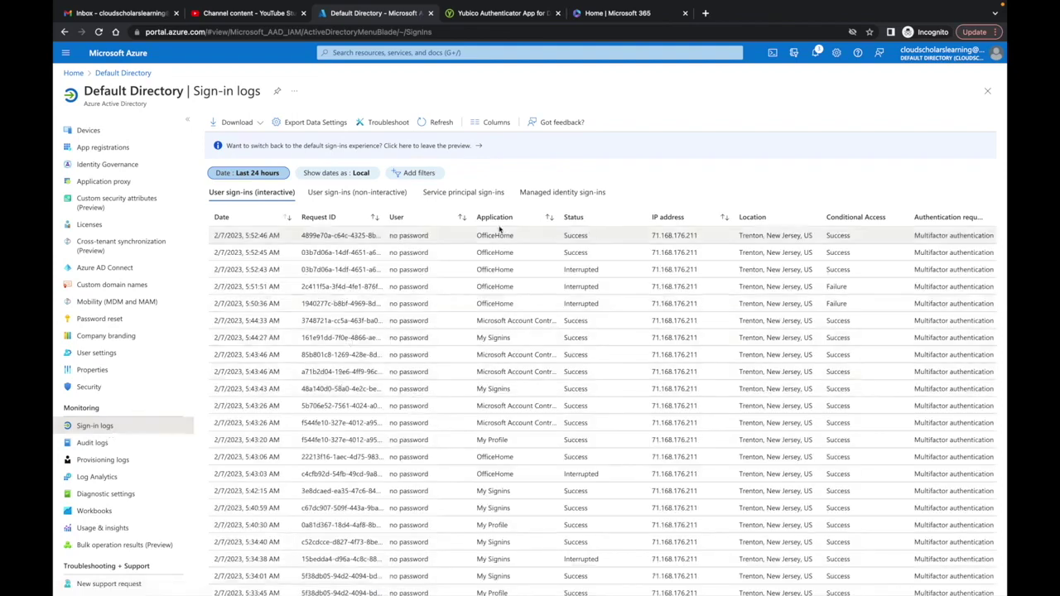
click(416, 238)
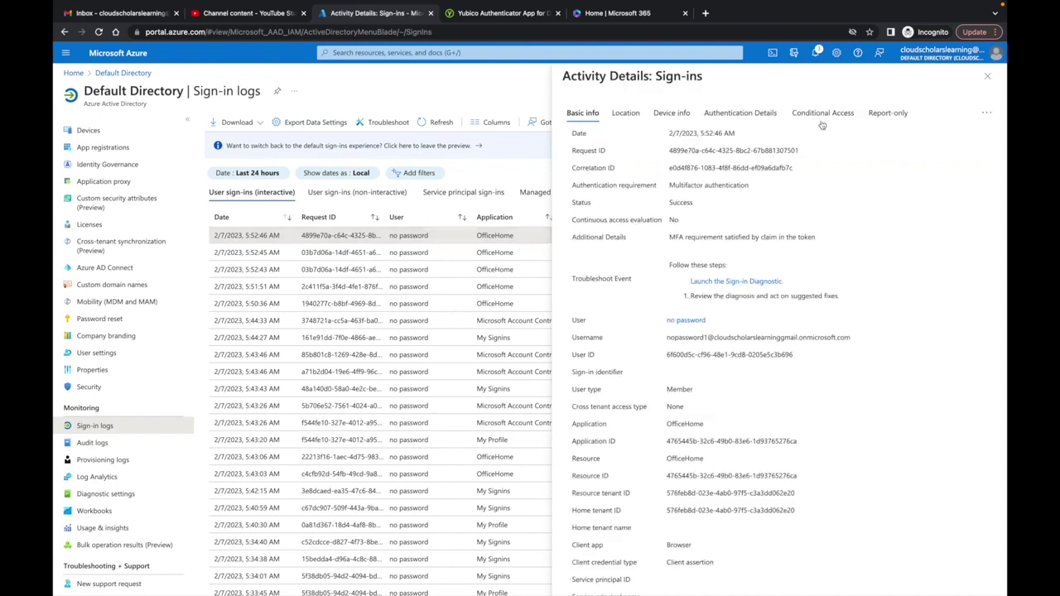
click(823, 116)
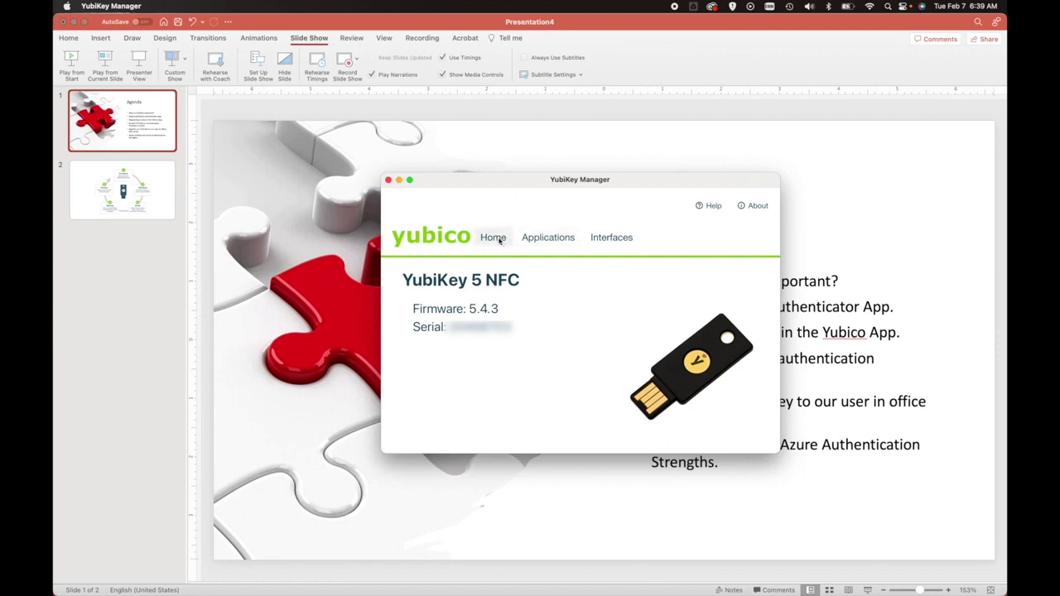
Open the list of applications in YubiKey Manager for the YubiKey 5 NFC.
click(551, 243)
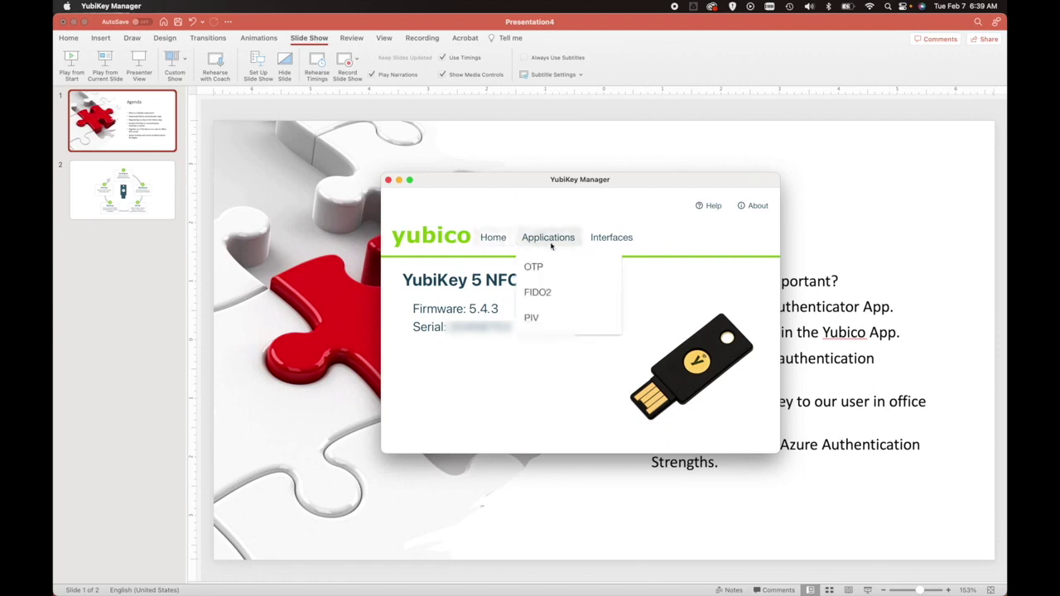